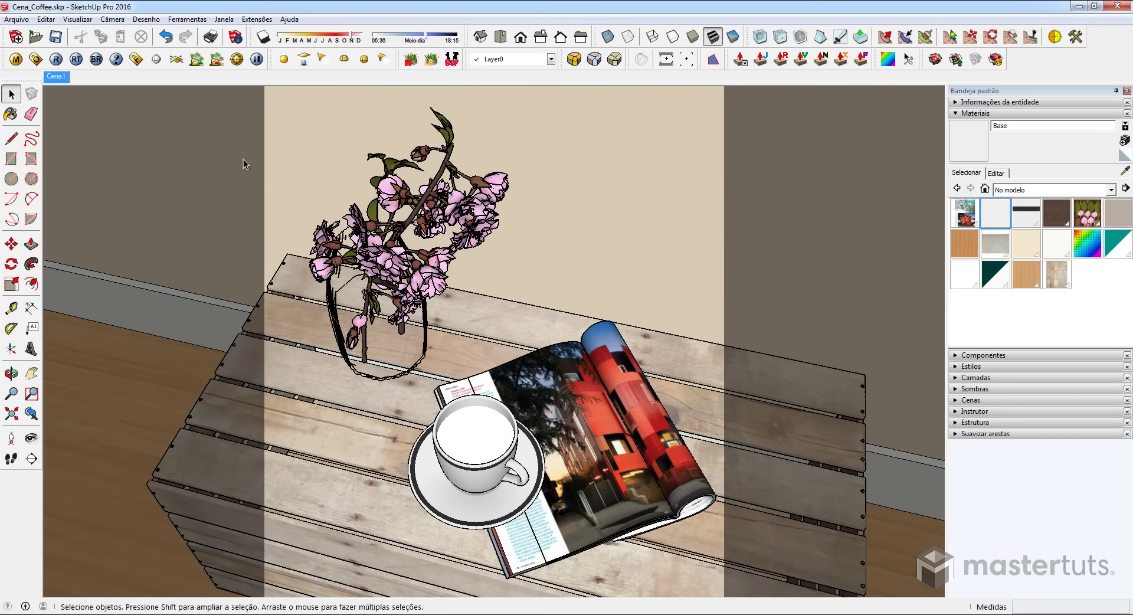
Show the last V-Ray render, then orbit and zoom the view in on the coffee cup.
left_click(137, 60)
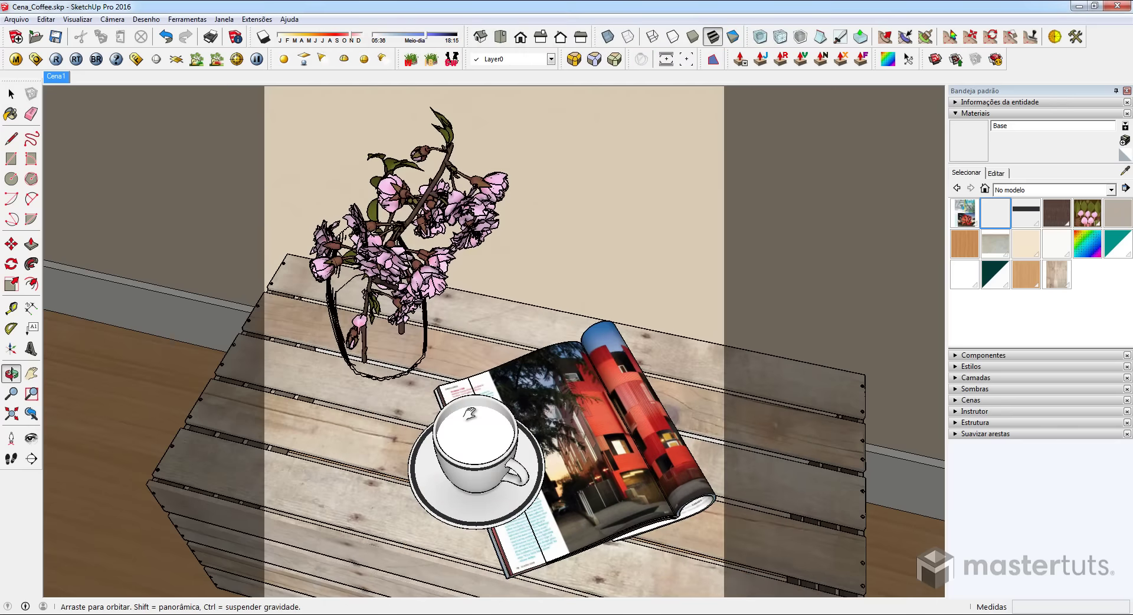
middle_click_drag(507, 354, 487, 334)
scroll(488, 334, "up", 2)
scroll(488, 367, "up", 2)
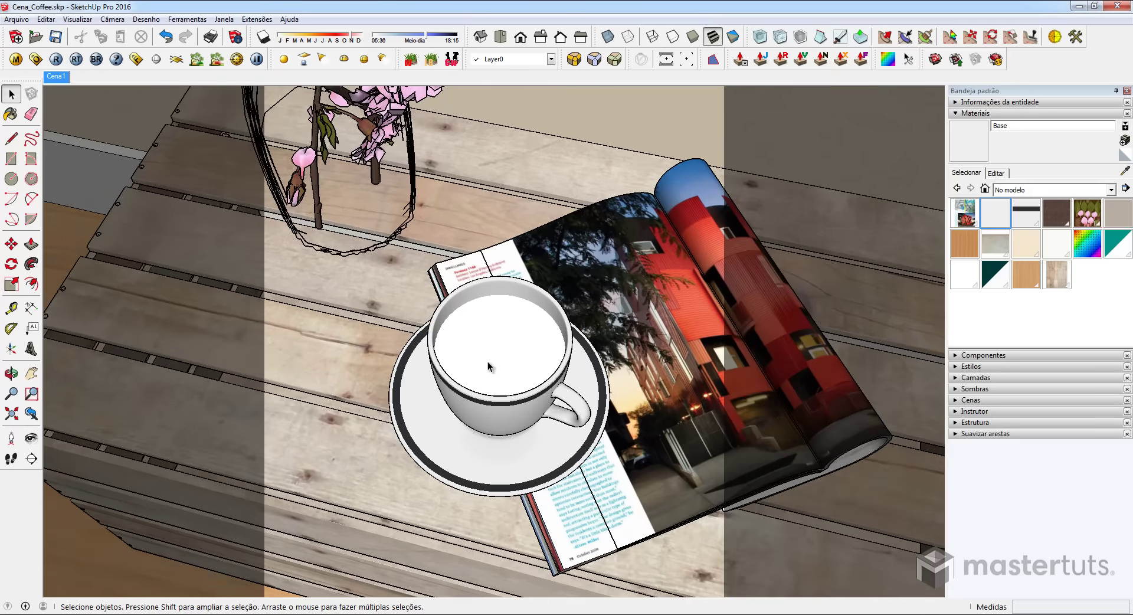
scroll(488, 354, "up", 2)
scroll(475, 302, "up", 2)
left_click_drag(475, 303, 469, 307)
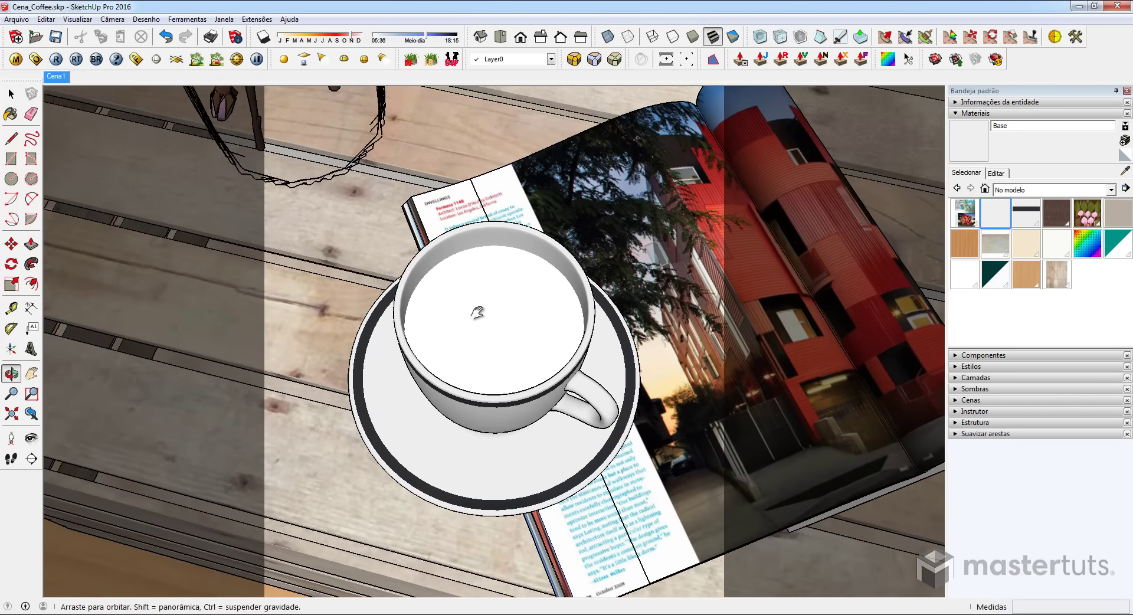
key("space")
Enable Override materials with a grey colour under V-Ray Global switches, then close the options.
left_click(35, 59)
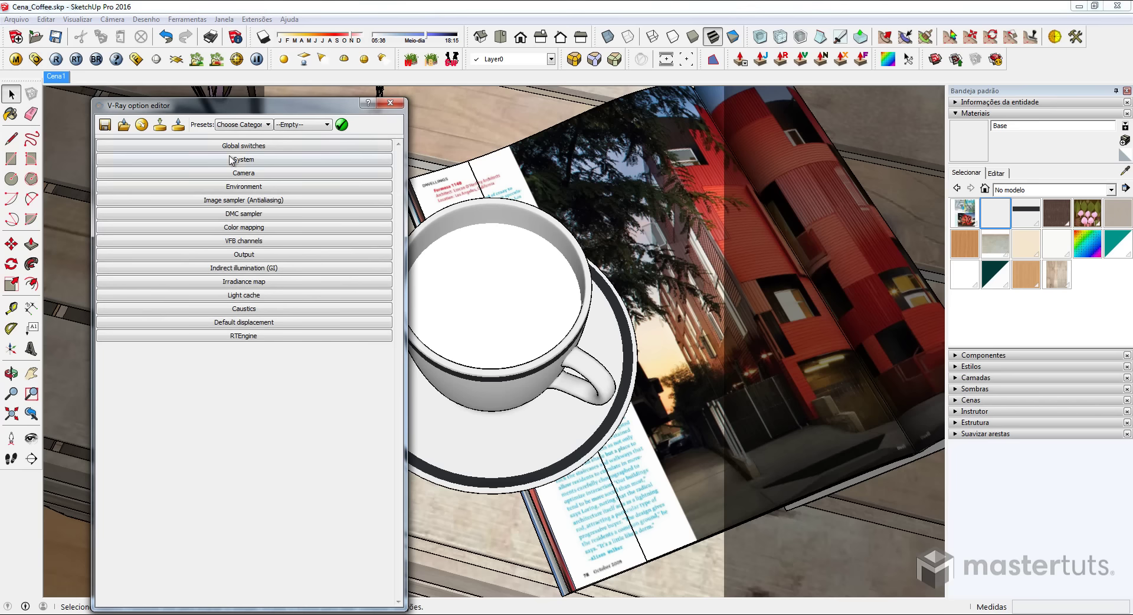
left_click(245, 146)
left_click(374, 273)
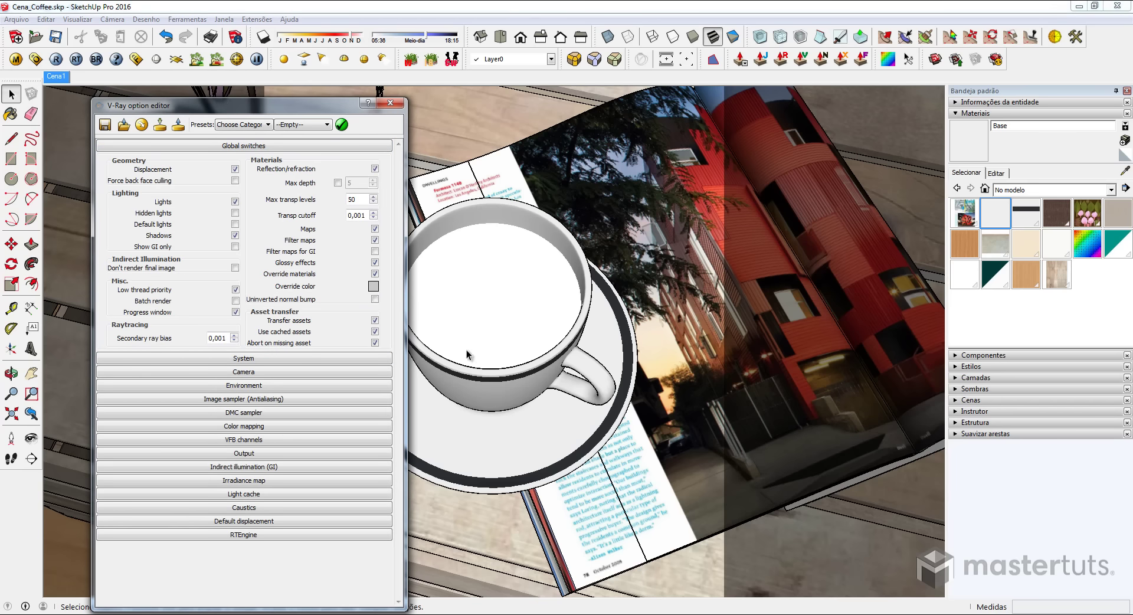
left_click(390, 103)
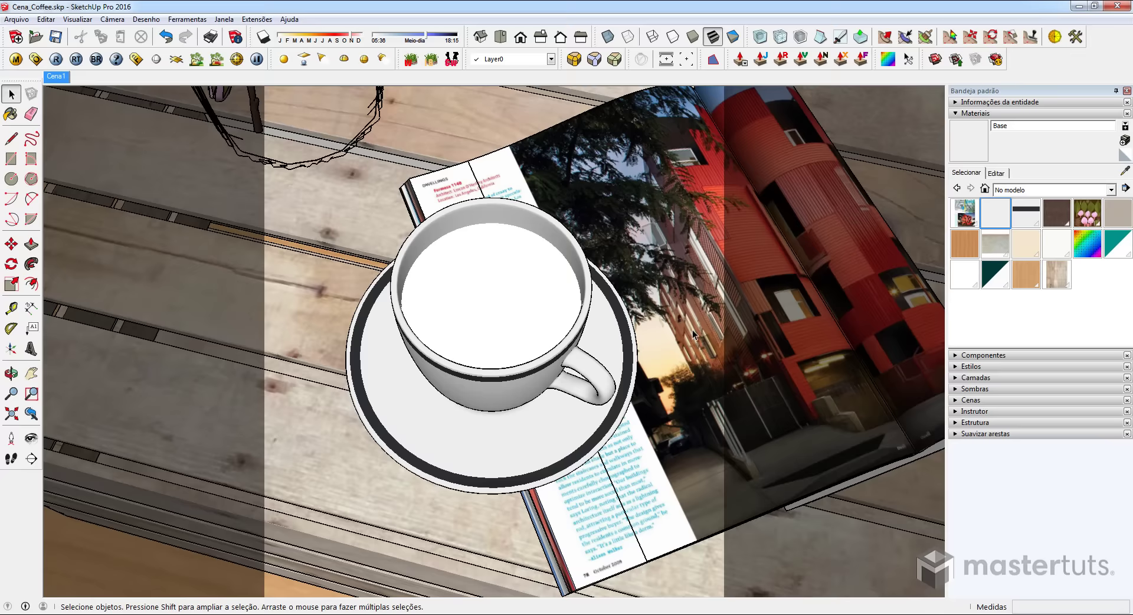
Create a new material named 'cafe' with the dark brown colour RGB 68/37/44.
left_click(1124, 142)
double_click(834, 119)
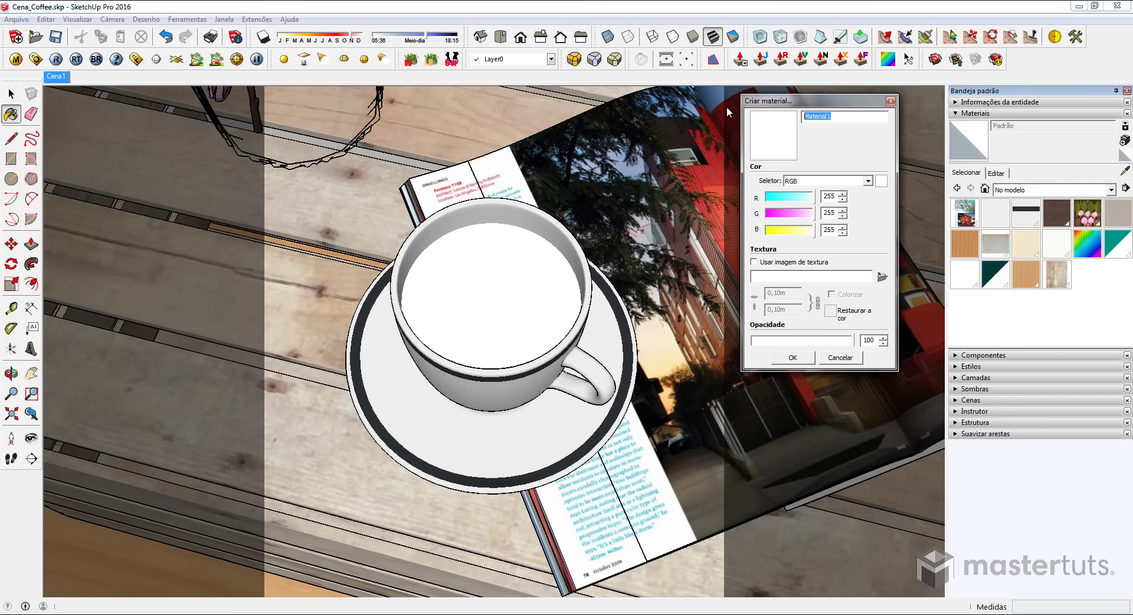
type("cafe")
mouse_move(800, 234)
left_mouse_down()
mouse_move(782, 230)
mouse_move(780, 202)
mouse_move(774, 230)
mouse_move(778, 212)
left_mouse_up()
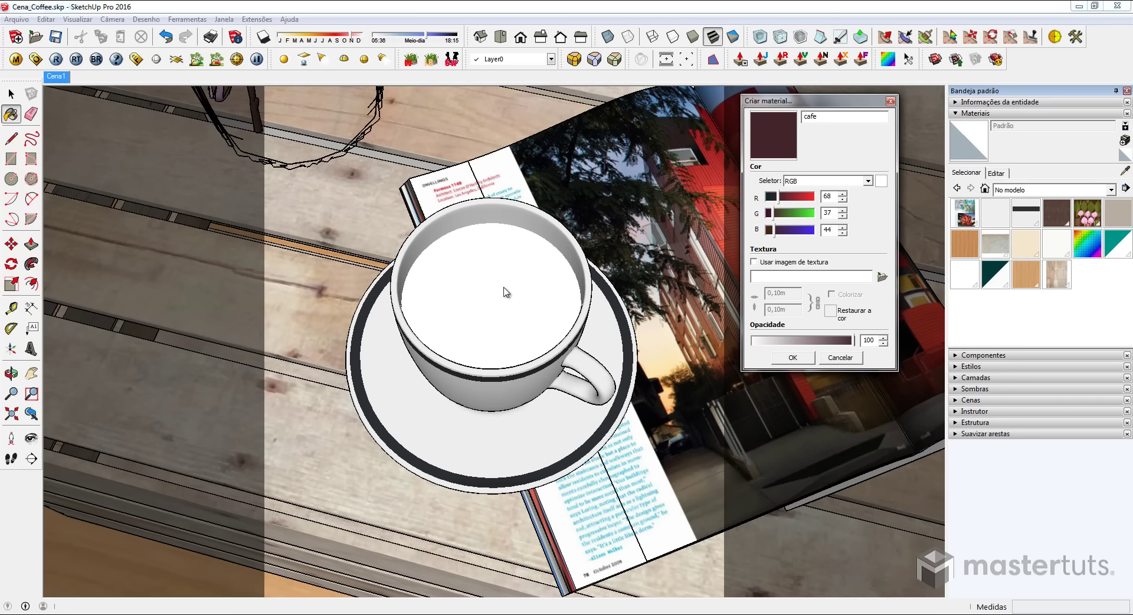
left_click(789, 358)
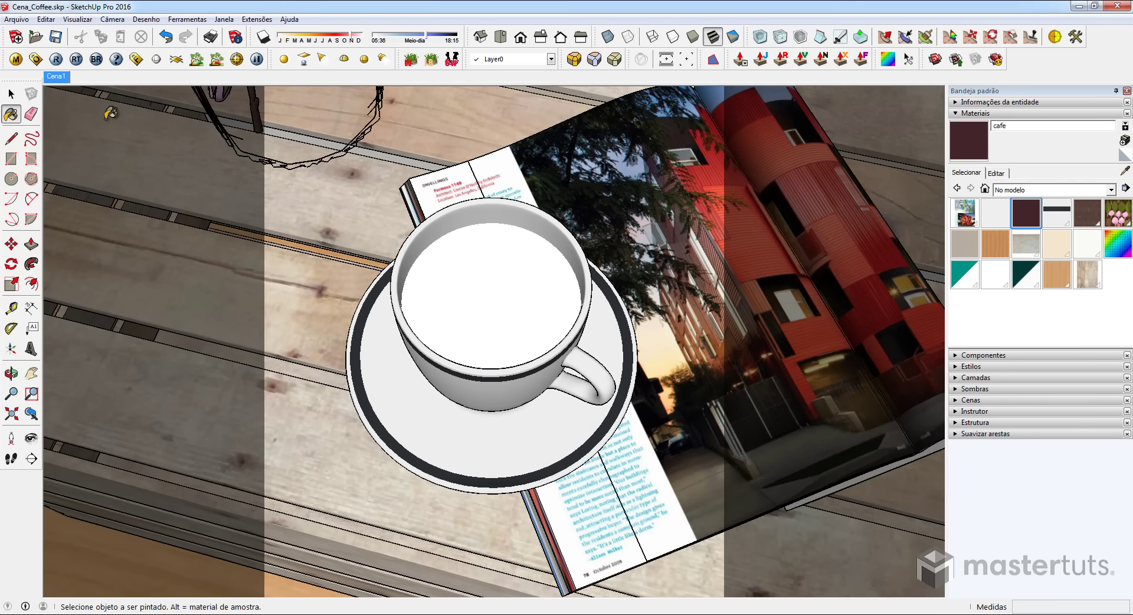
Paint the cup's inner surface with cafe inside the cup group and bring up the V-Ray material editor.
key("space")
left_click(496, 273)
double_click(497, 273)
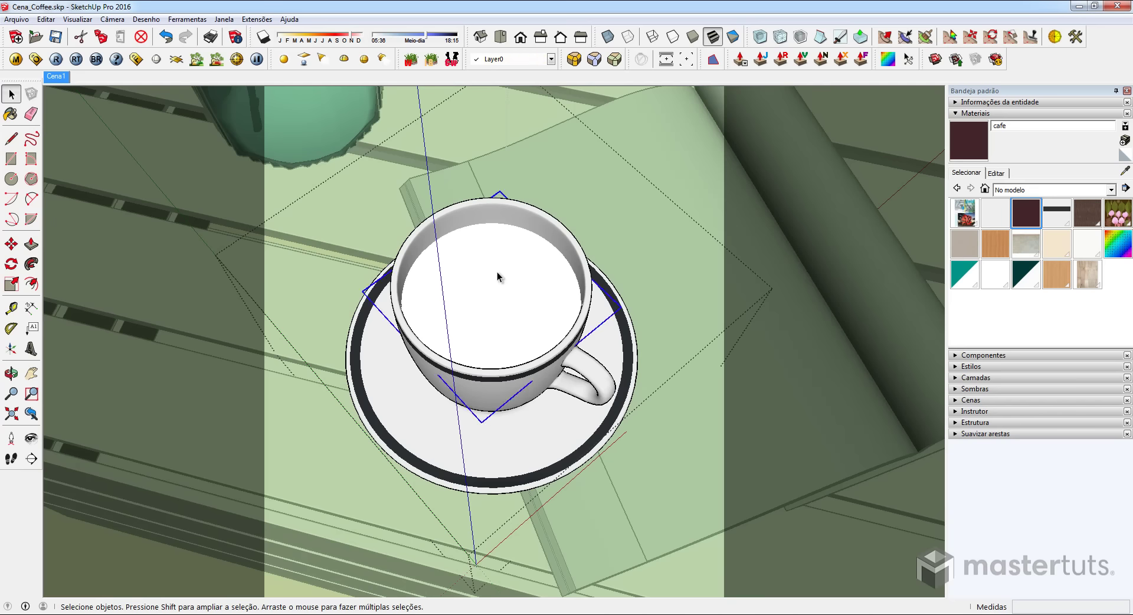
left_click(500, 287)
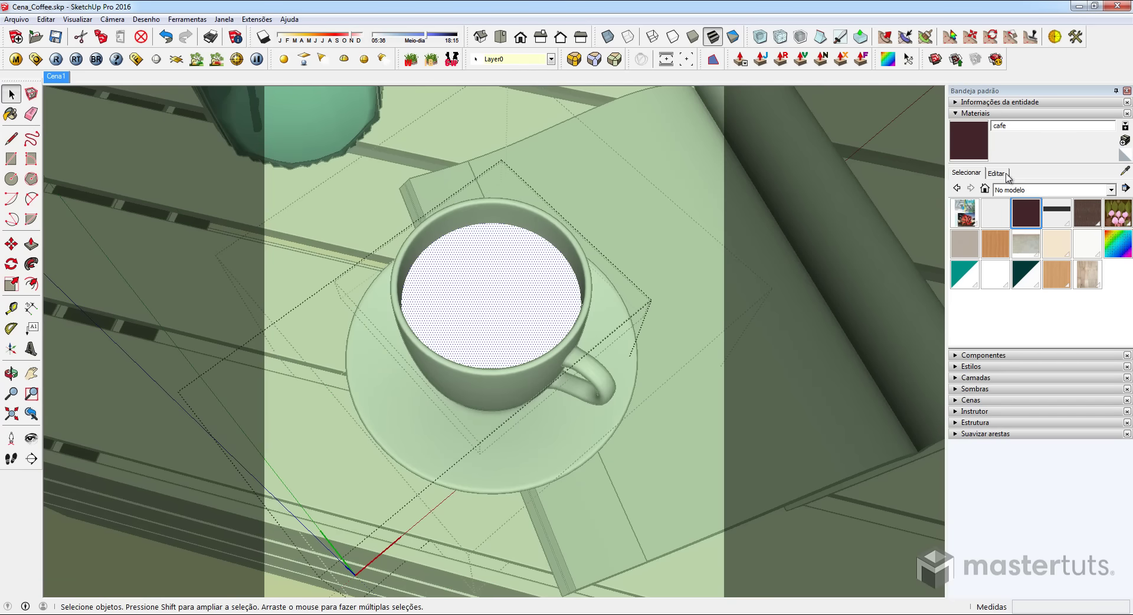
left_click(968, 140)
left_click(470, 296)
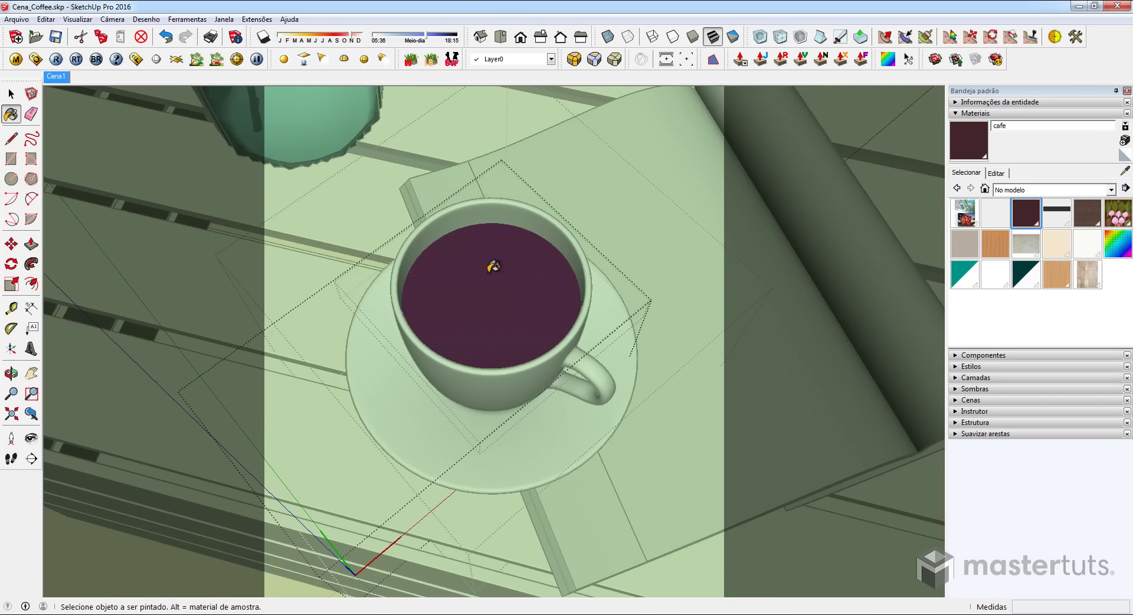
left_click(16, 59)
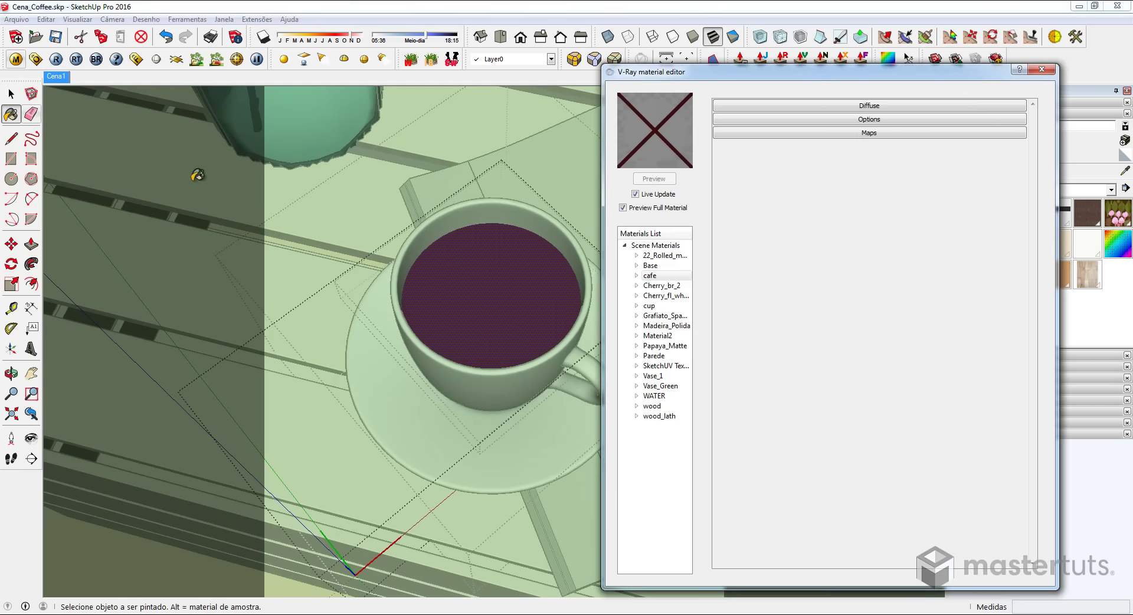
Add a VRayBRDF layer to the cafe material and expand its Diffuse settings.
mouse_move(659, 76)
left_mouse_down()
mouse_move(117, 110)
mouse_move(88, 95)
left_mouse_up()
left_click(74, 294)
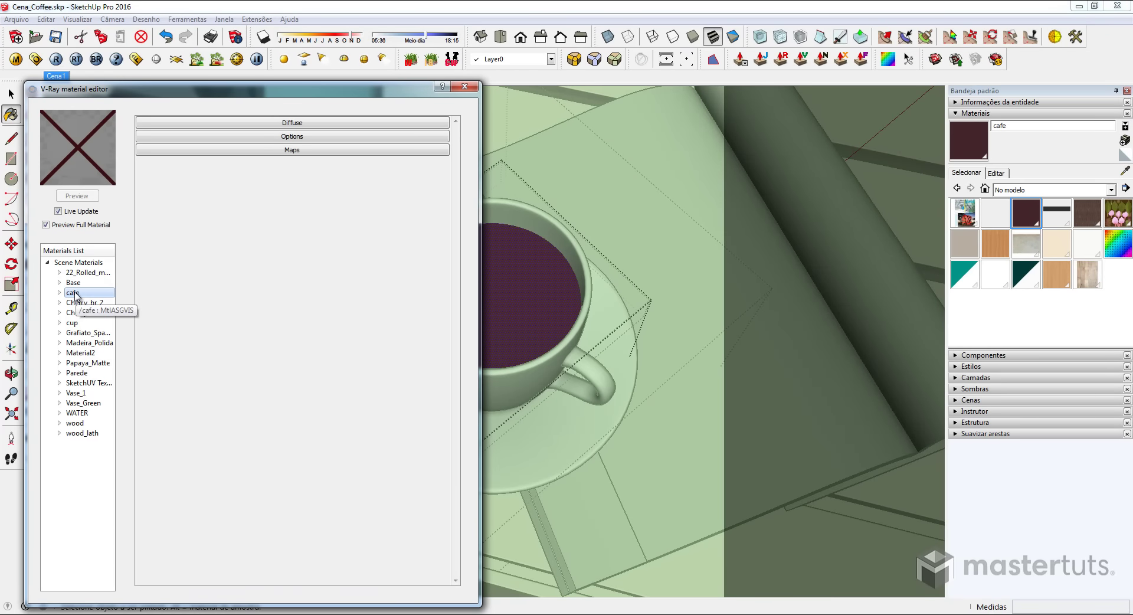
right_click(75, 294)
mouse_move(115, 300)
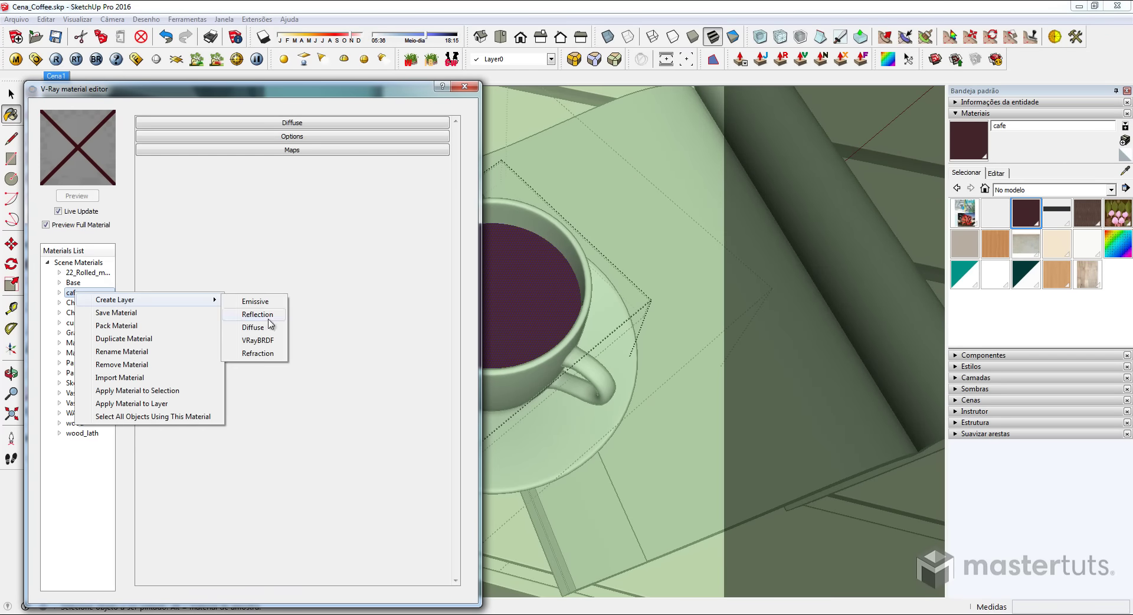
left_click(268, 340)
left_click(289, 151)
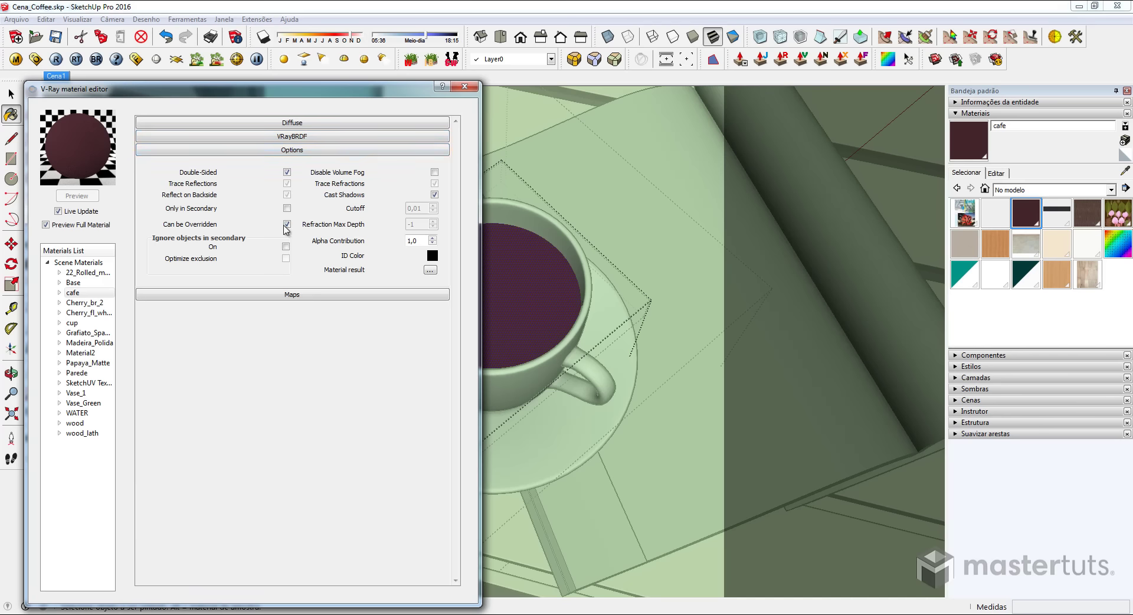
left_click(310, 151)
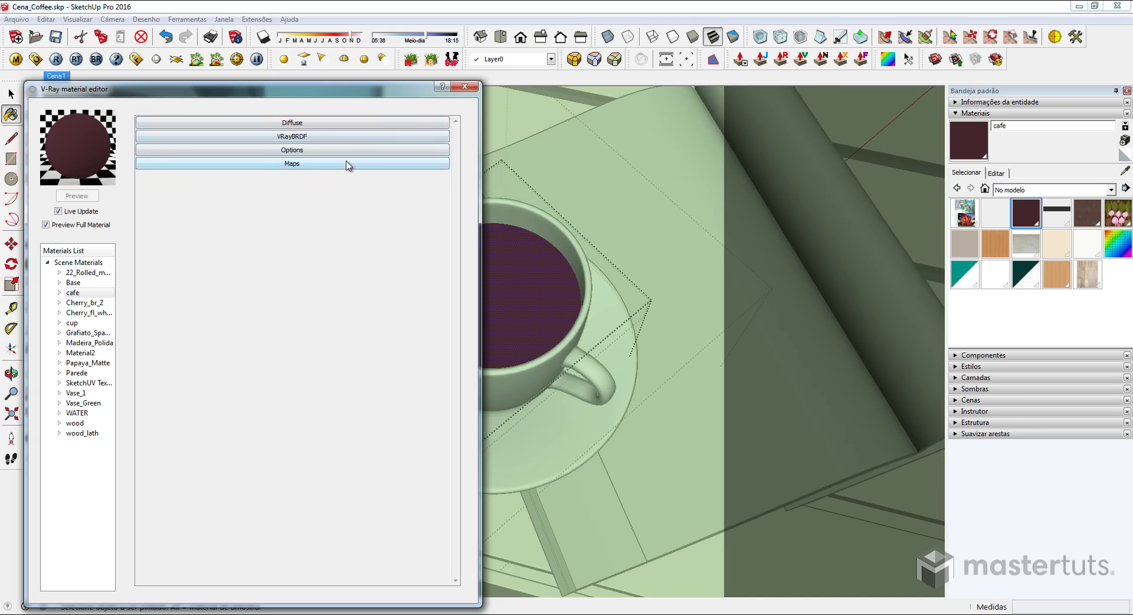
left_click(327, 125)
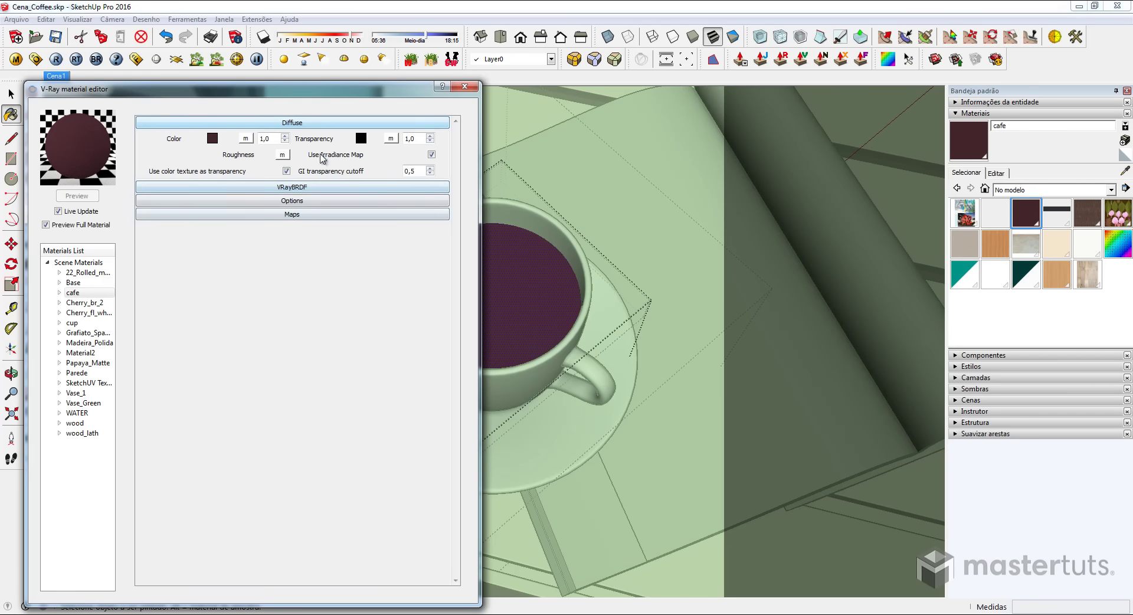
Map a white TexAColor texture to the diffuse transparency, then move the editor right.
left_click(392, 141)
left_click(155, 195)
left_click(148, 224)
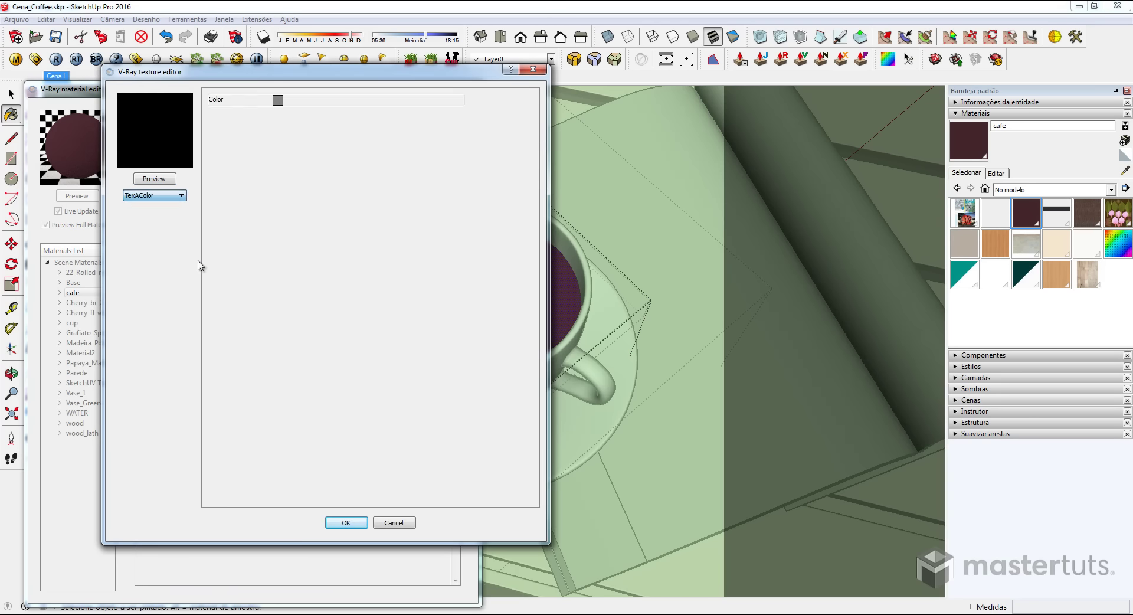
left_click(278, 100)
left_click_drag(461, 255, 463, 208)
left_click(397, 402)
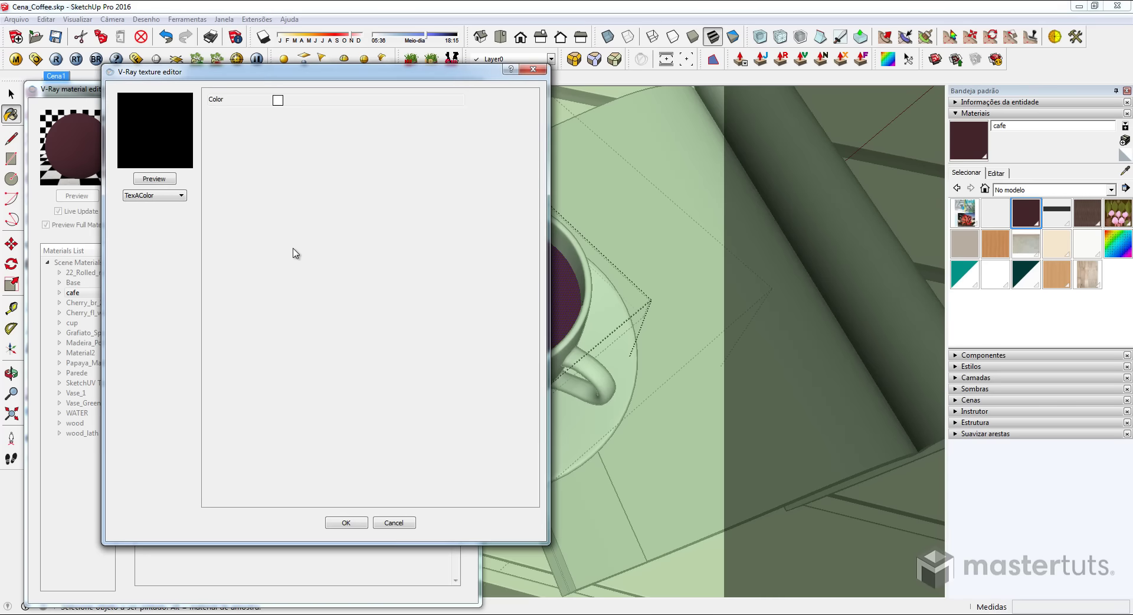
left_click(364, 523)
left_click(286, 171)
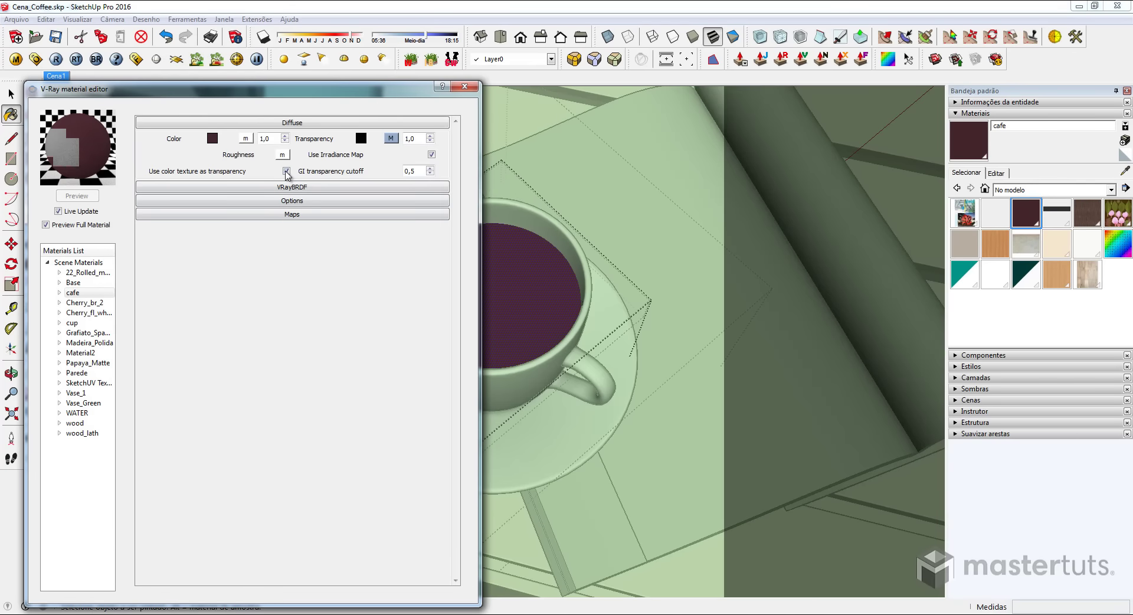
left_click(286, 171)
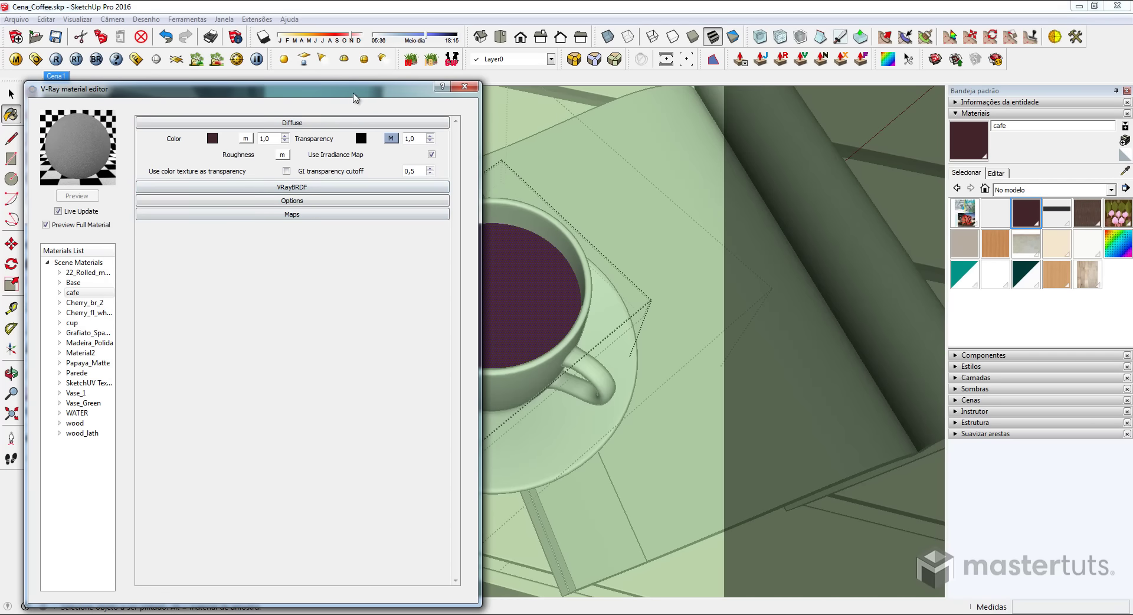
left_click_drag(354, 98, 935, 92)
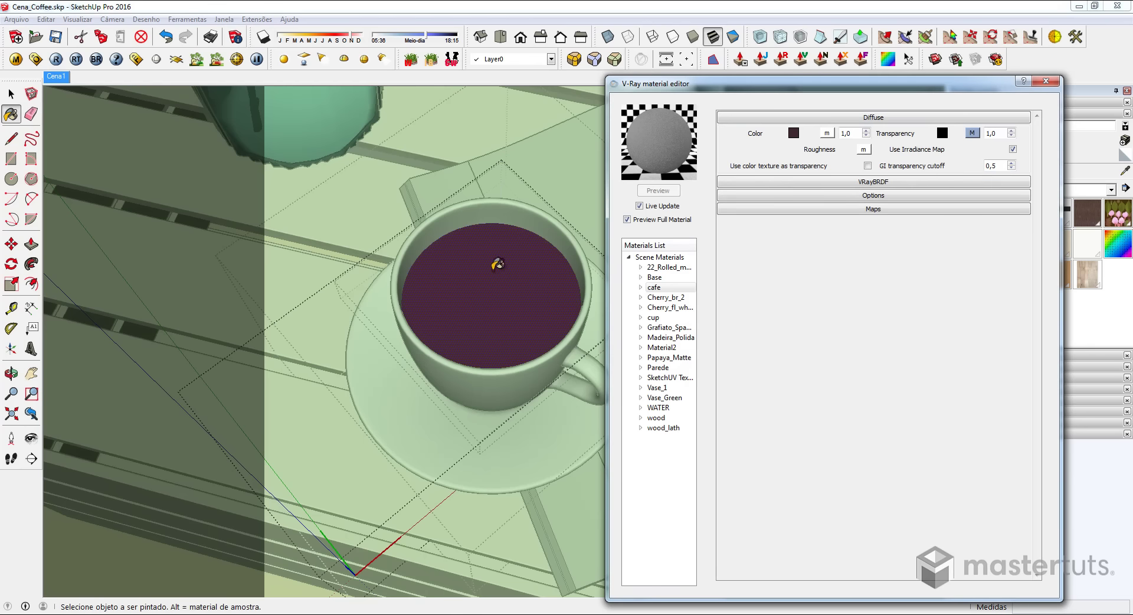
Add scene Cena2, render the cup in V-Ray, and mark a render region around it.
right_click(59, 77)
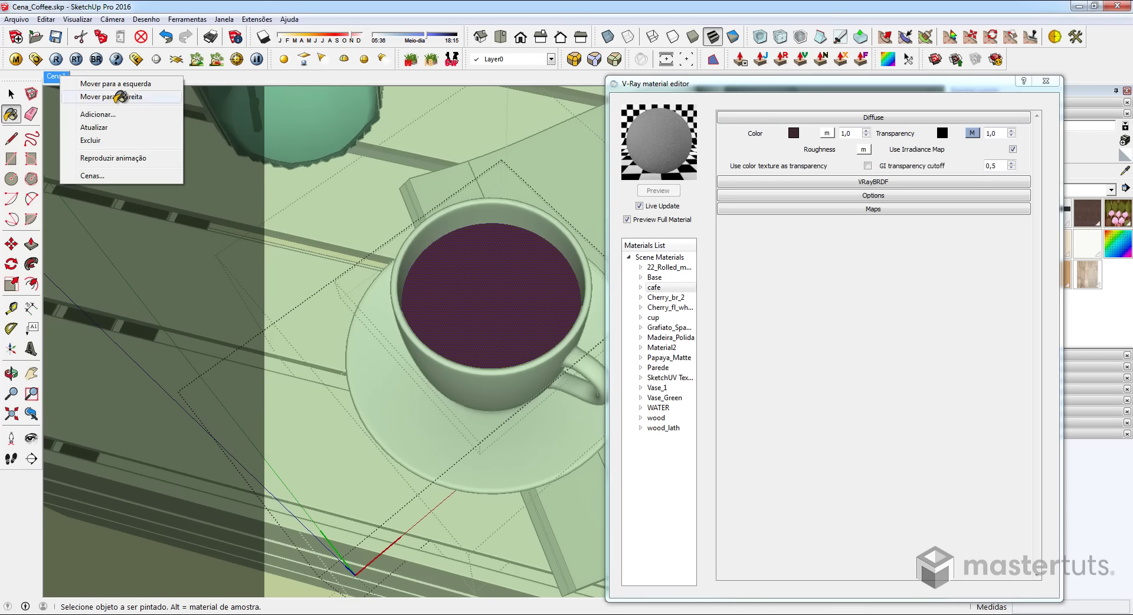
left_click(112, 114)
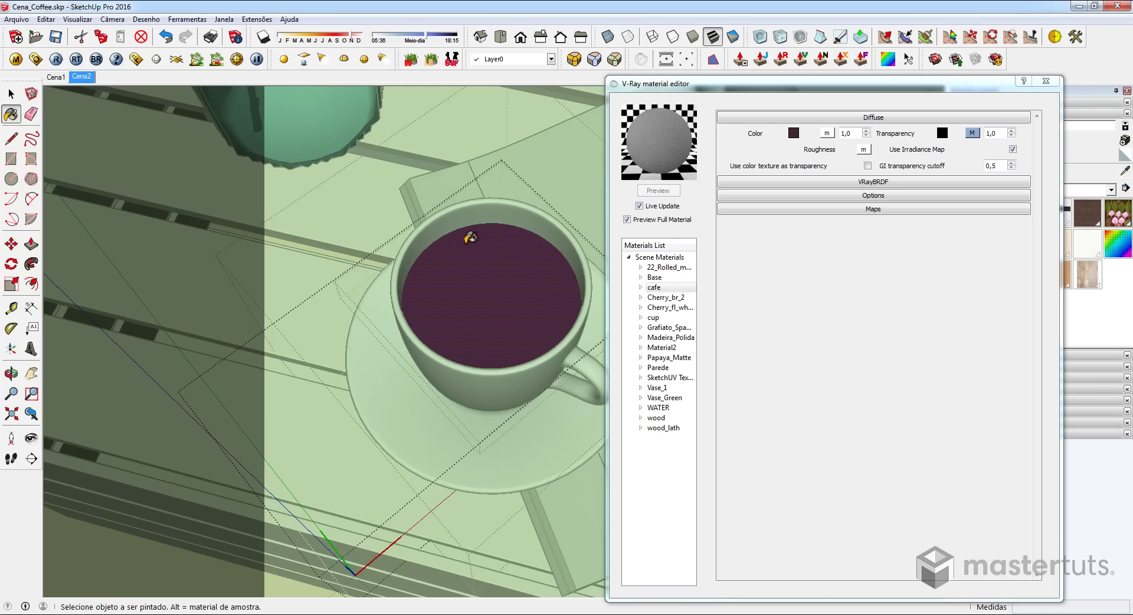
left_click(57, 60)
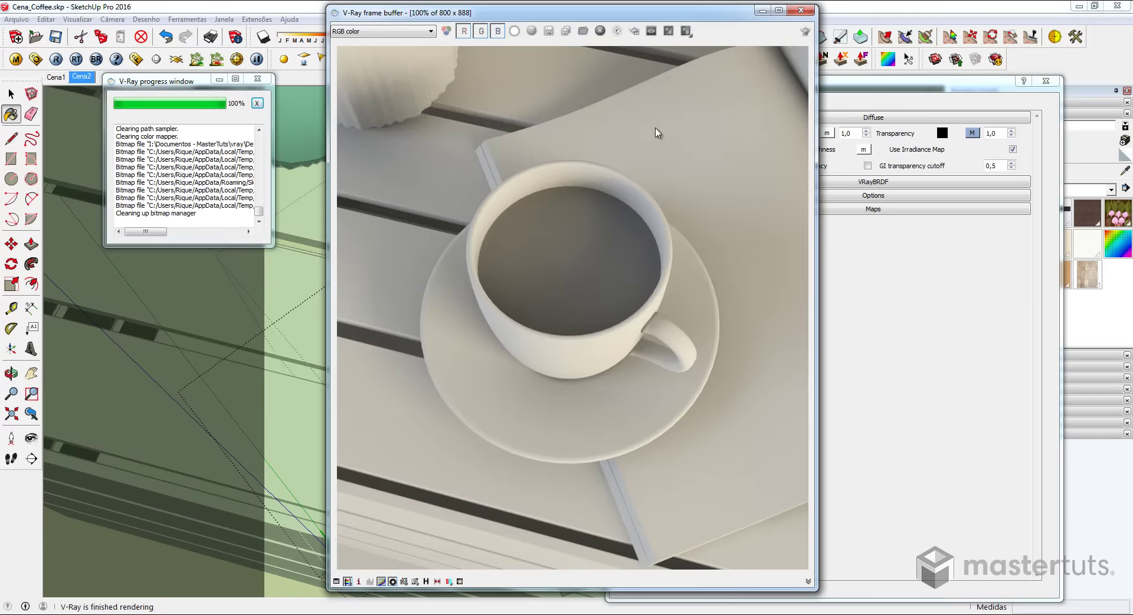
left_click(633, 31)
left_click_drag(450, 122, 712, 408)
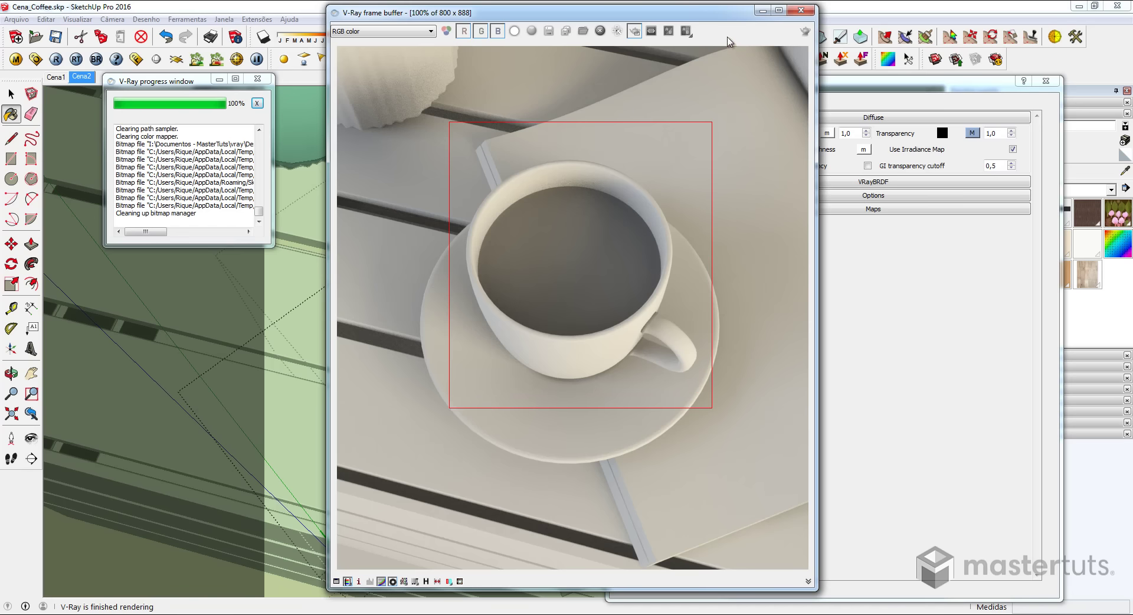
left_click_drag(711, 17, 410, 39)
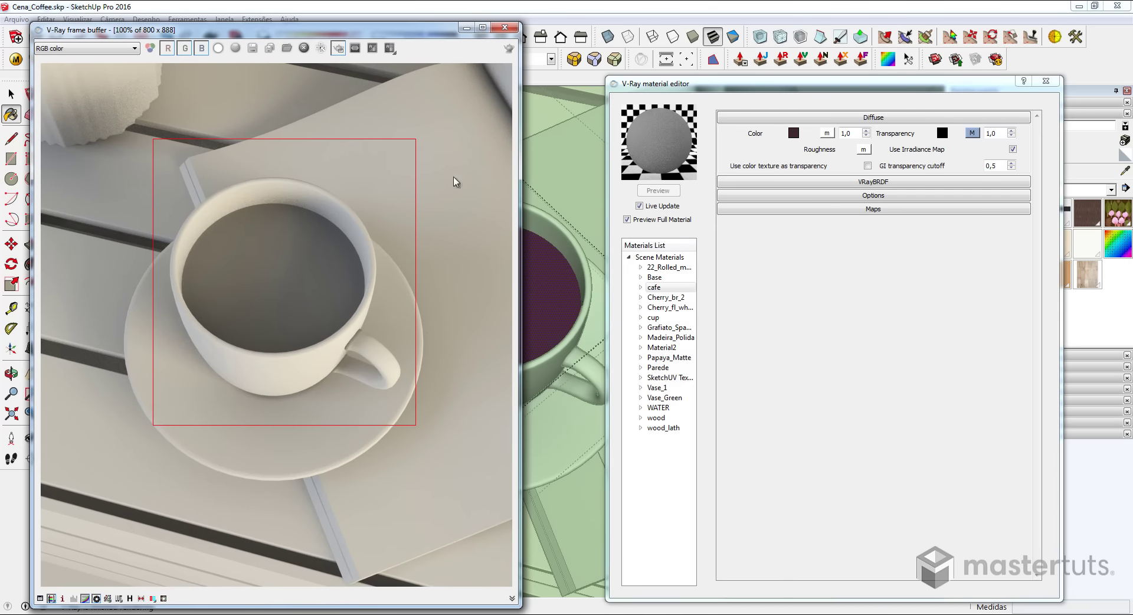
Set the VRayBRDF reflection colour to white and reflection glossiness to 0,91.
left_click(806, 182)
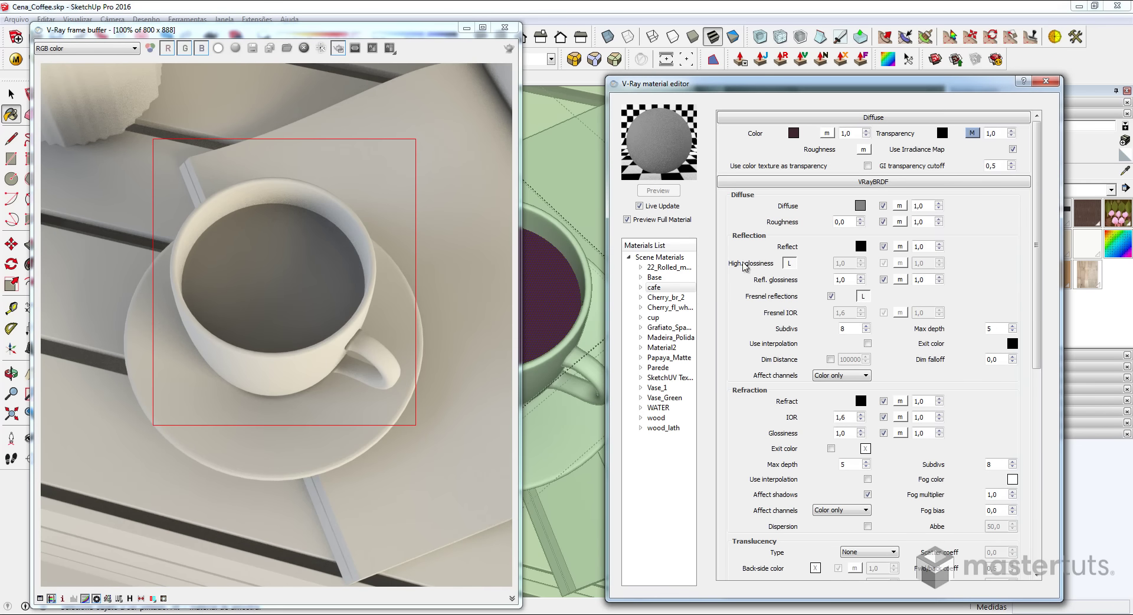
left_click(860, 246)
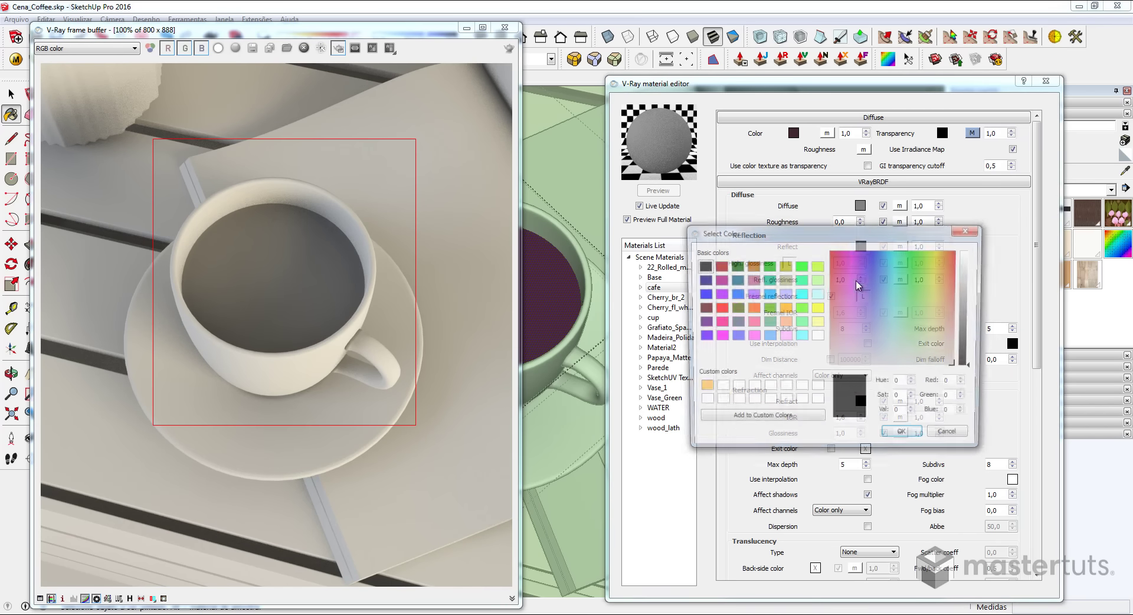
left_click_drag(978, 312, 978, 222)
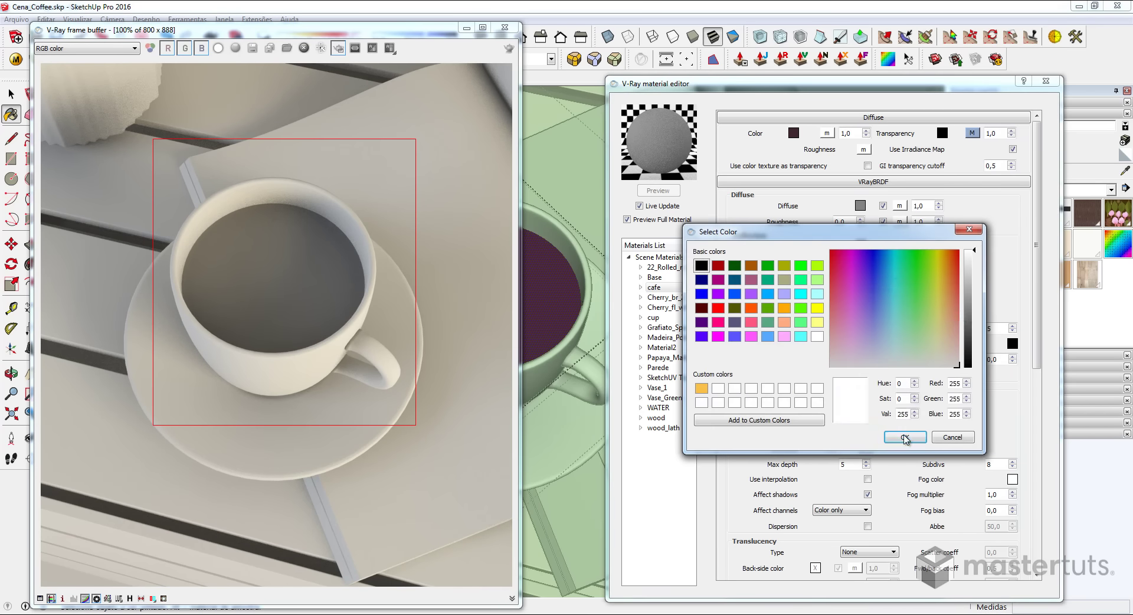
left_click(905, 438)
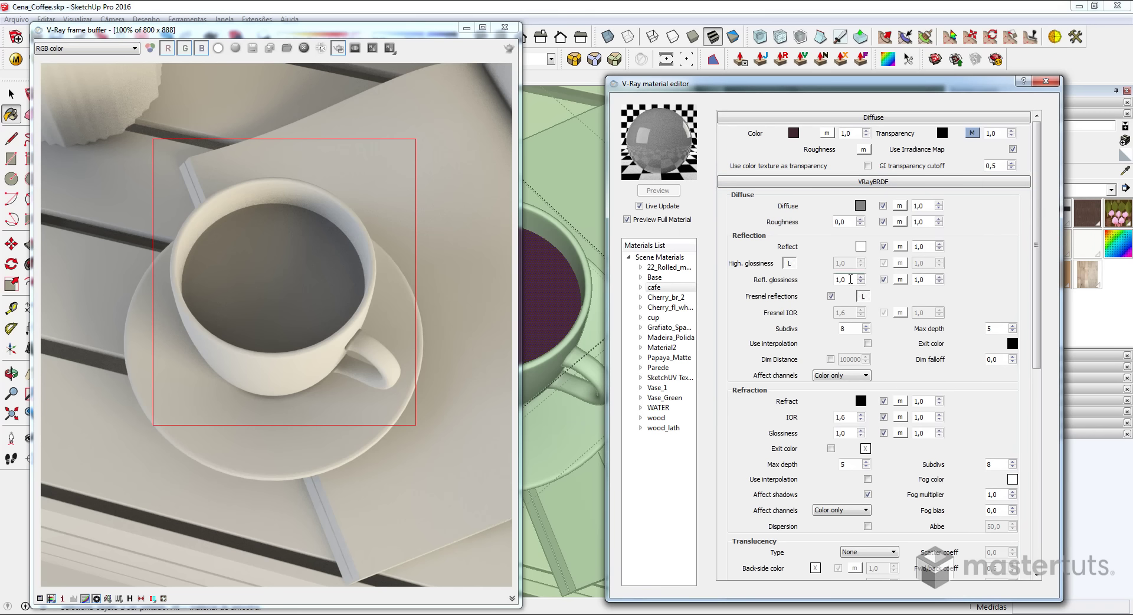
double_click(841, 279)
type("1")
key("Return")
Set the refraction colour to white and the fog colour to dark brown RGB 104, 42, 0.
left_click(861, 401)
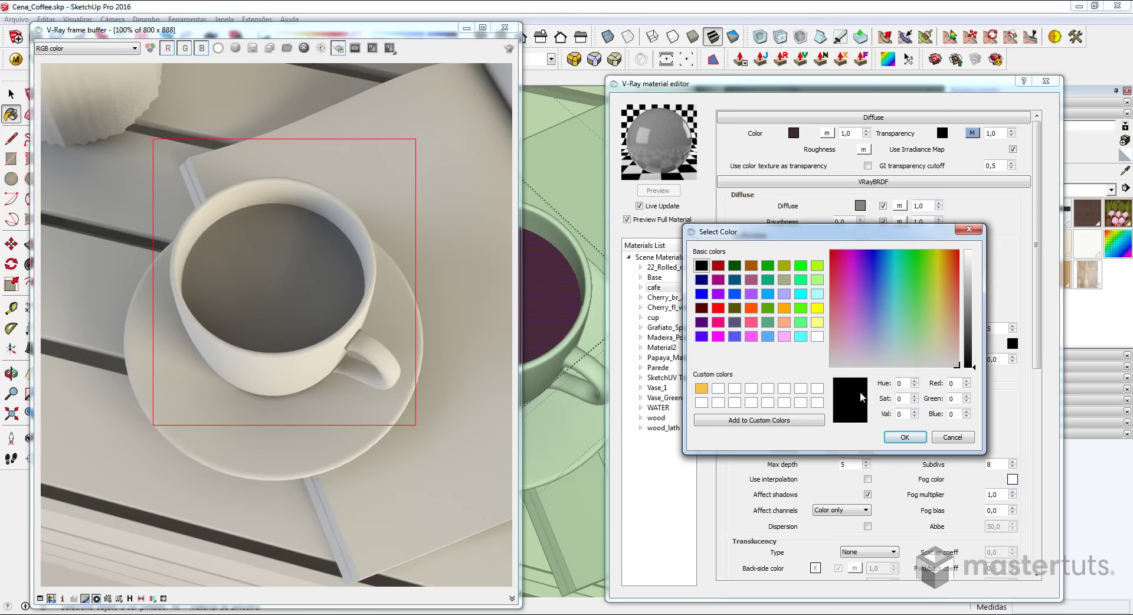
left_click_drag(966, 348, 975, 245)
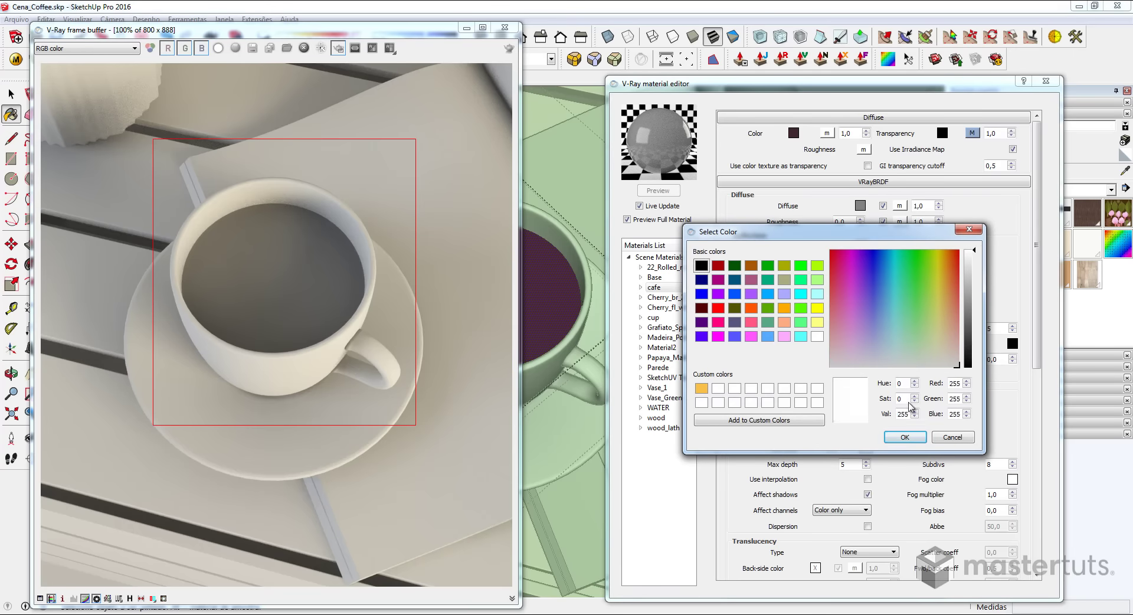
left_click(915, 438)
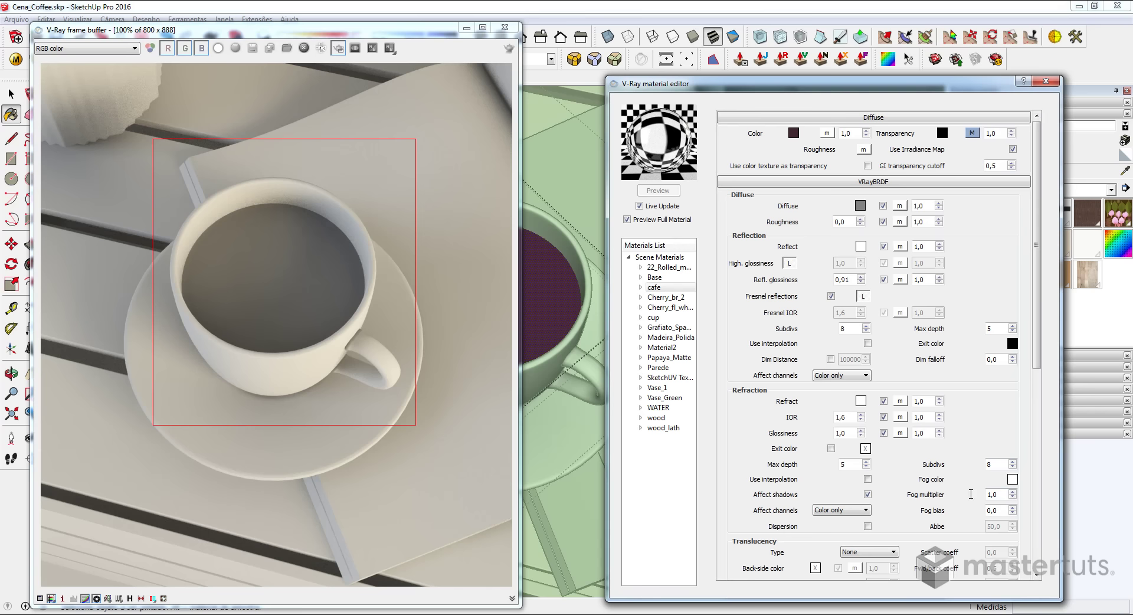
left_click(1013, 479)
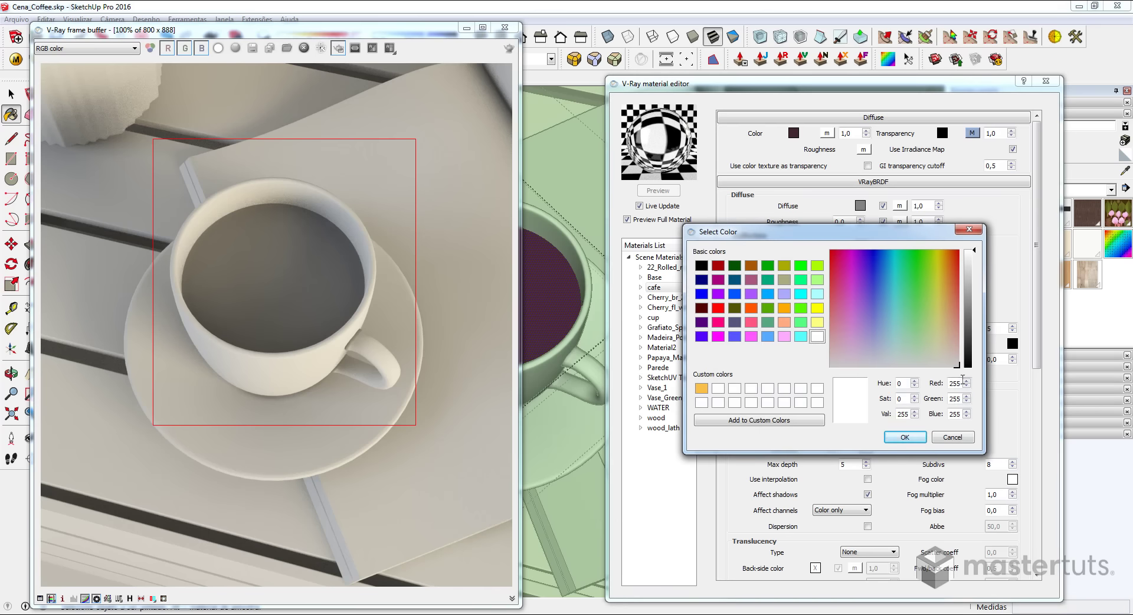
double_click(963, 381)
type("10")
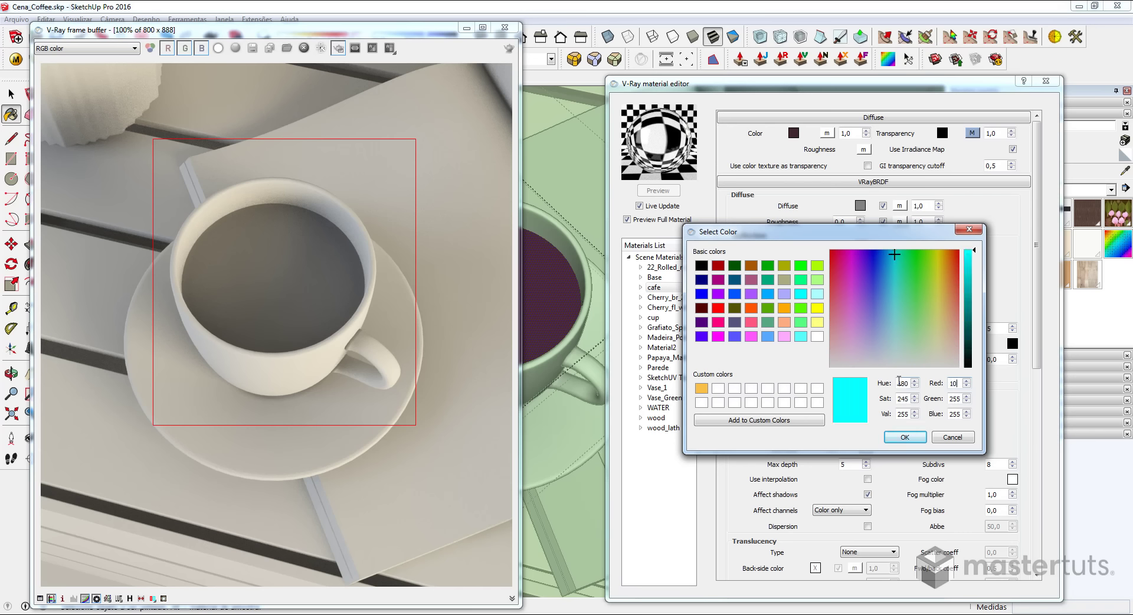
type("4")
double_click(961, 399)
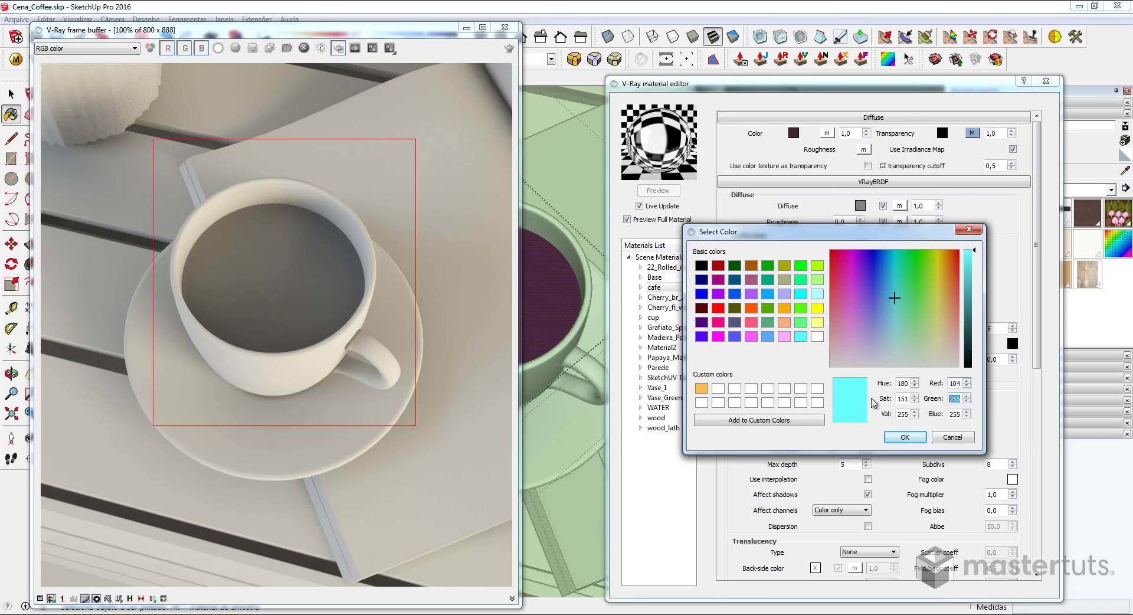
type("42")
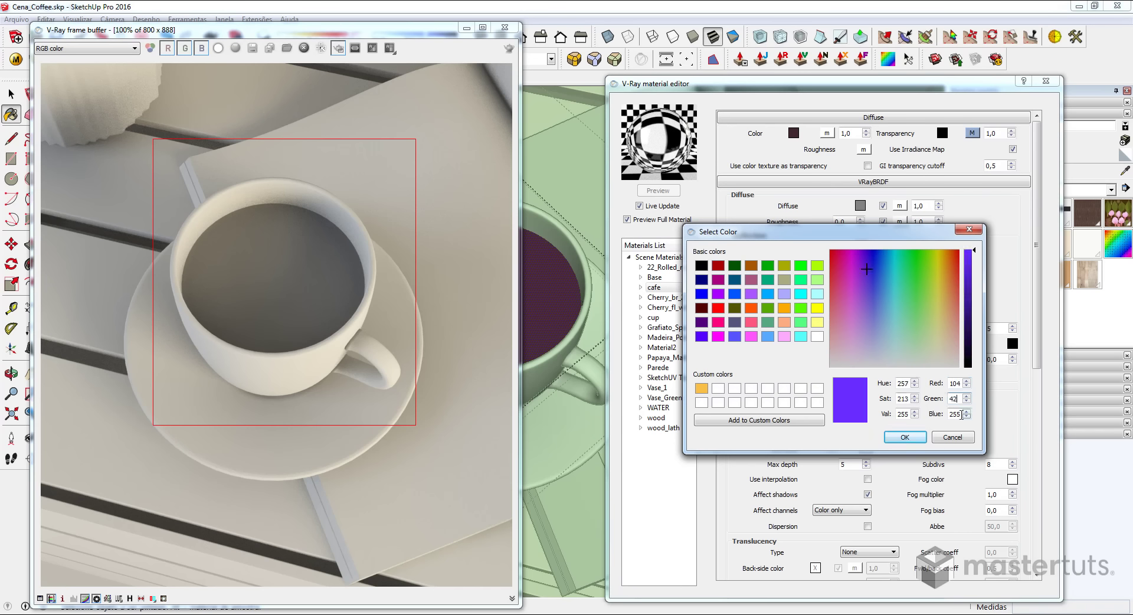
type("0")
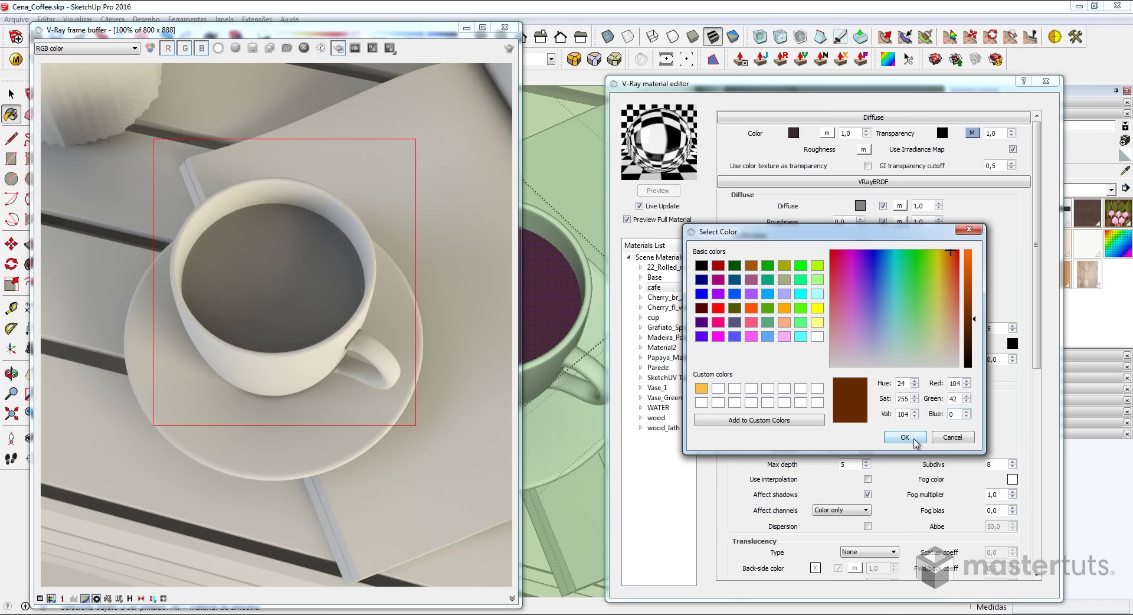
left_click(915, 439)
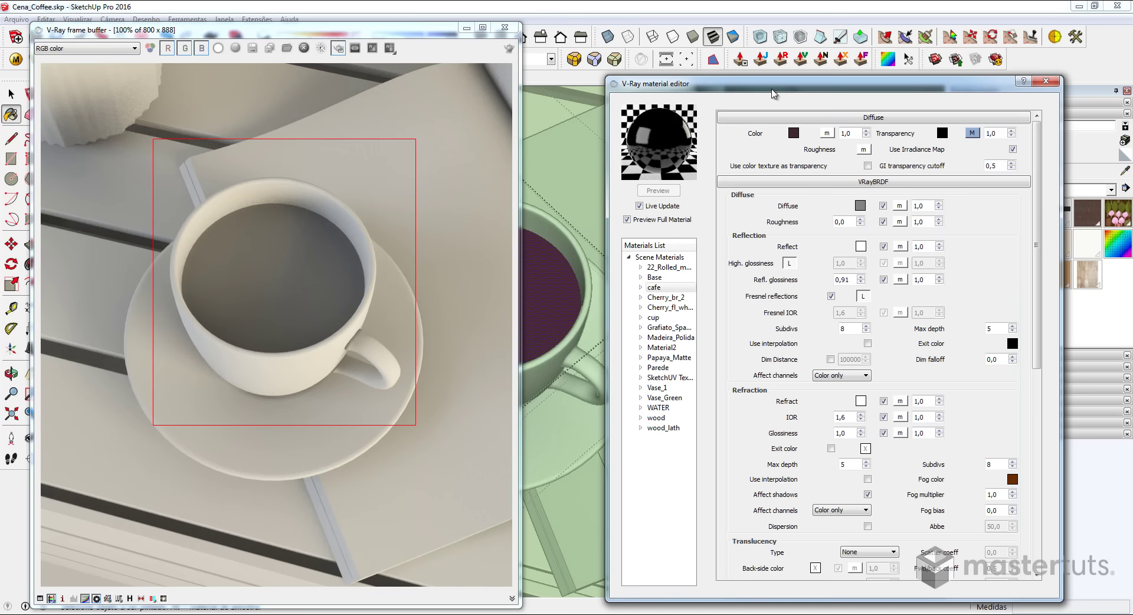
Collapse Diffuse and set translucency to Soft (water) model with a dark brown back-side colour.
left_click_drag(773, 88, 766, 39)
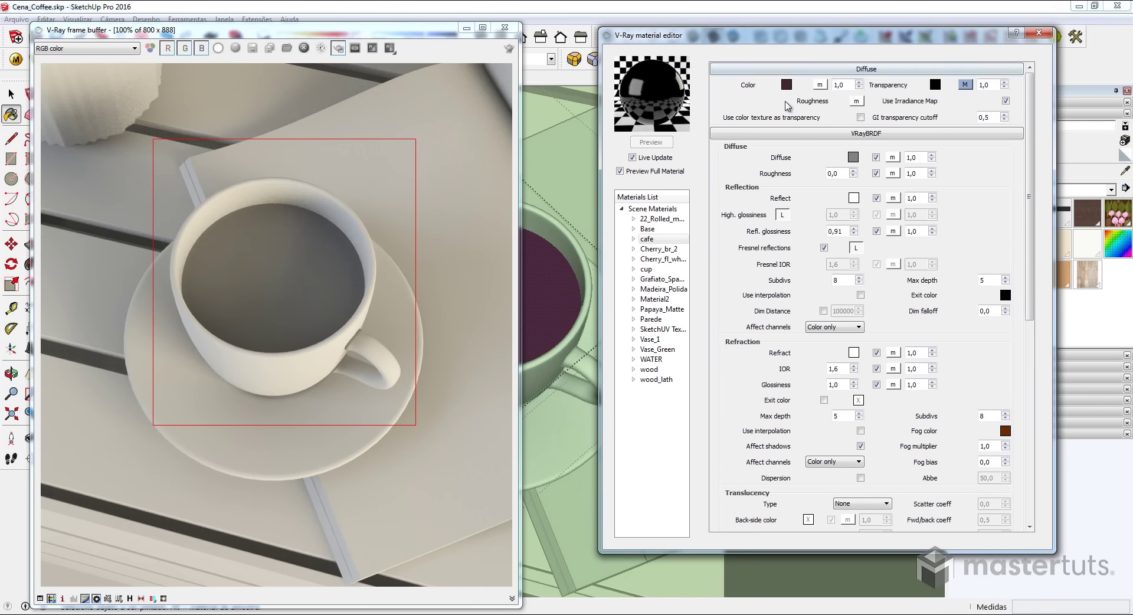
left_click(766, 70)
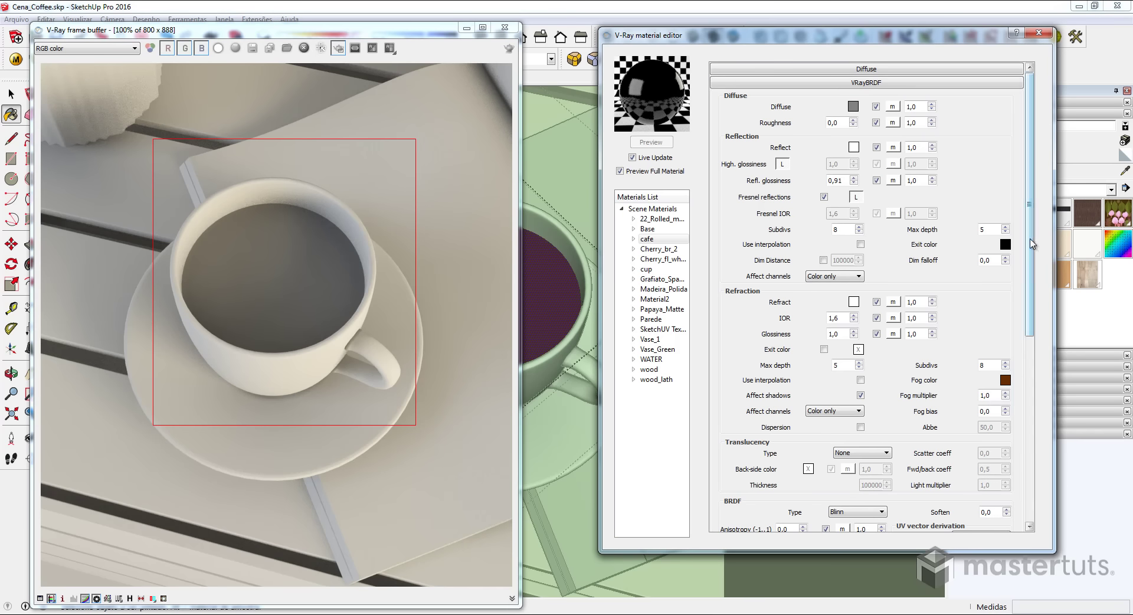
left_click_drag(1032, 243, 1032, 381)
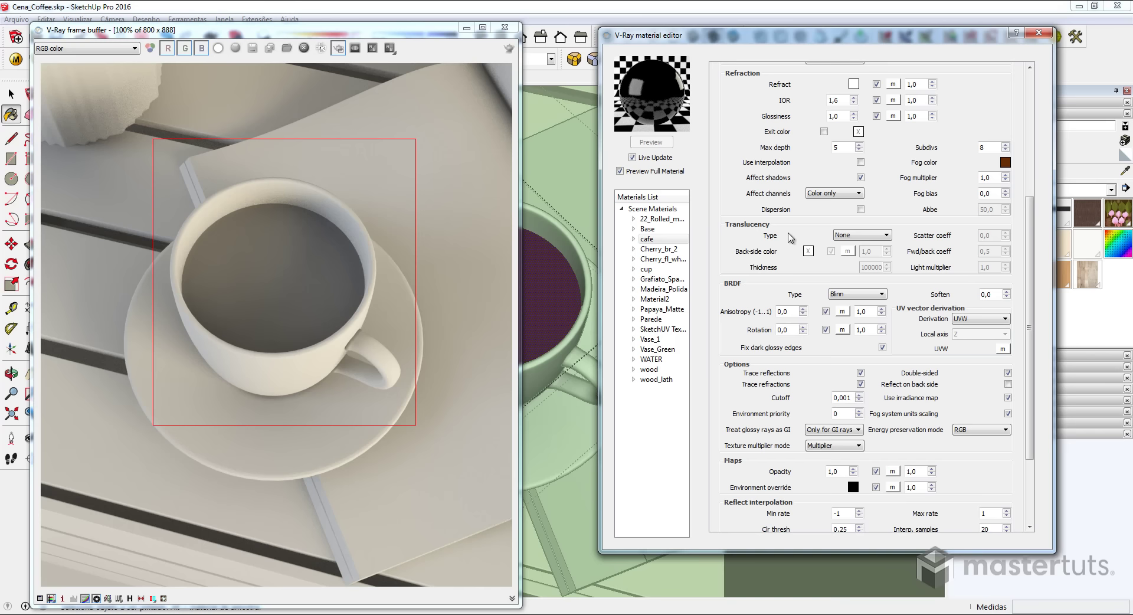
left_click(878, 237)
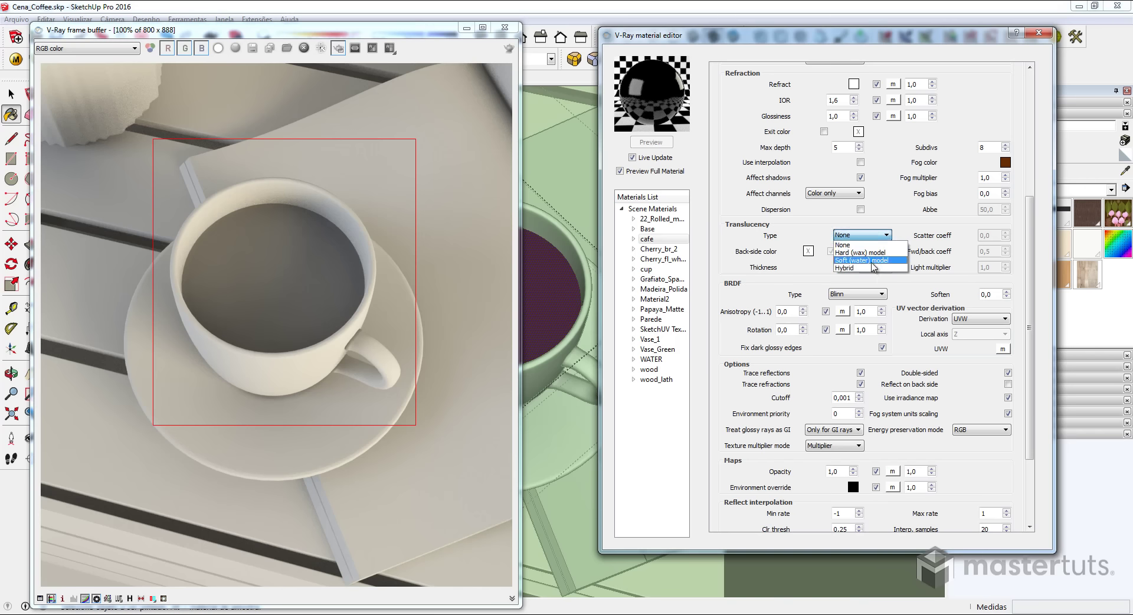
left_click(873, 260)
left_click(807, 251)
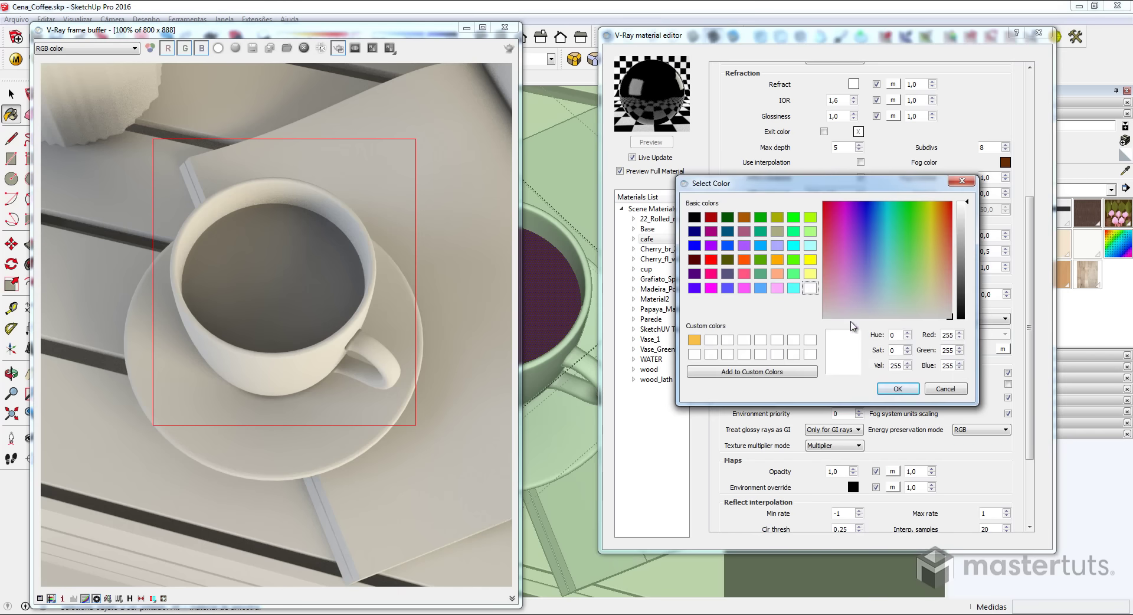
left_click_drag(954, 334, 924, 334)
type("86")
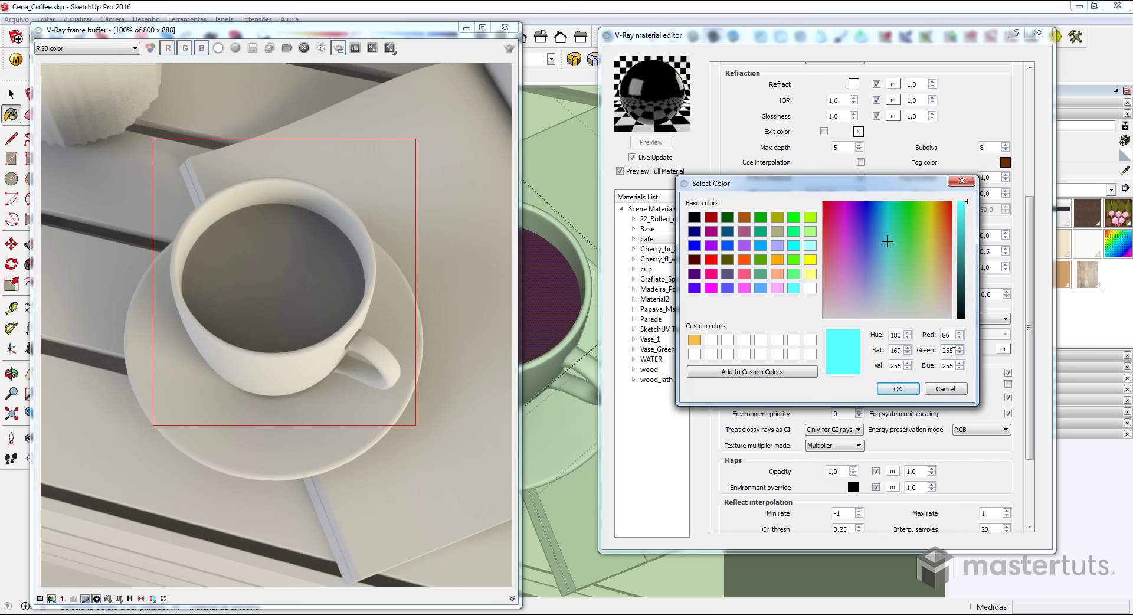
type("34")
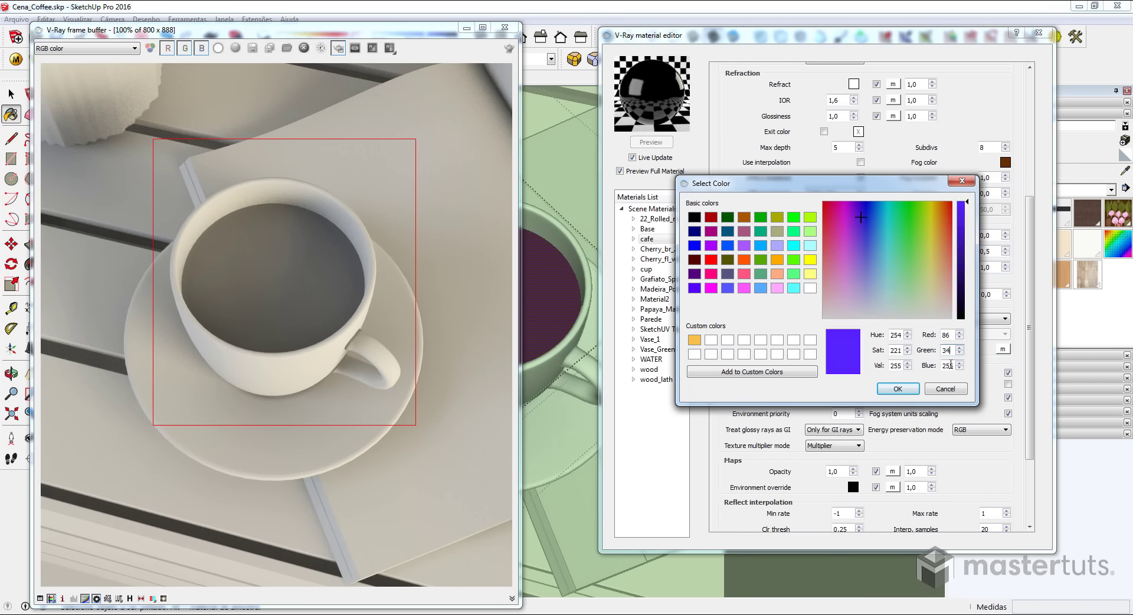
type("9")
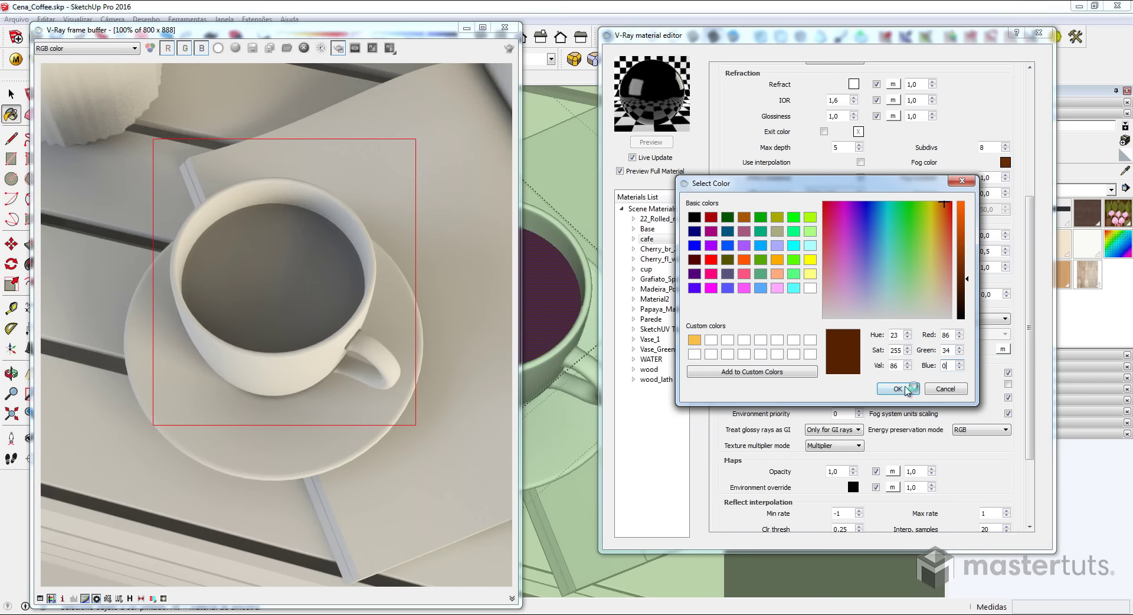
left_click(898, 388)
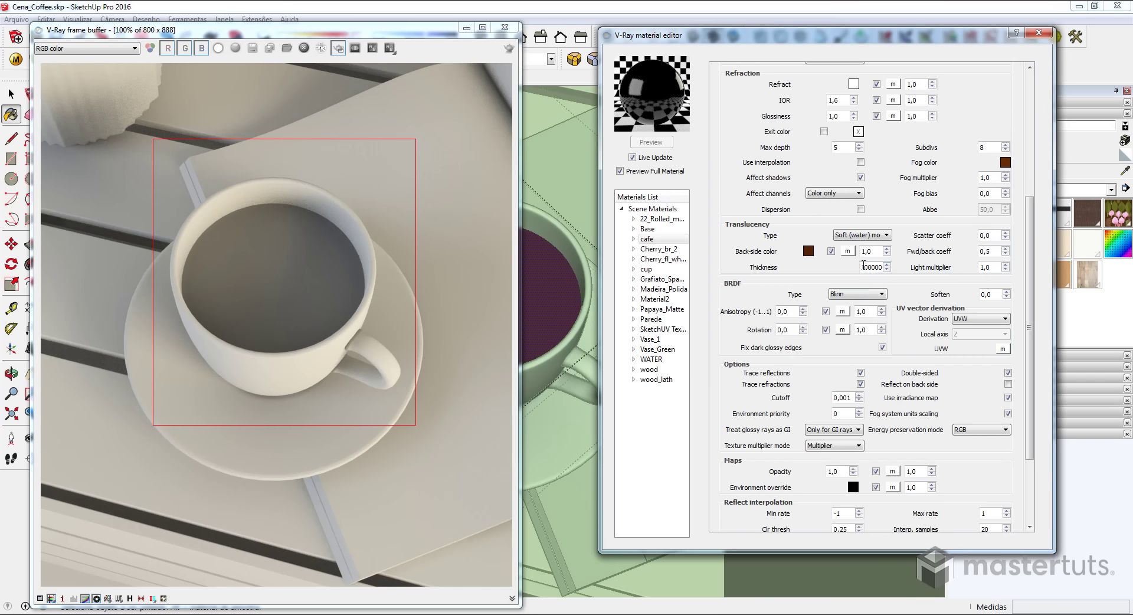
Set translucency Thickness to 2540,0 and the forward/back coefficient to 1,0.
double_click(863, 266)
key("BackSpace")
key("Tab")
type("1")
key("Return")
Re-render the marked cup region to check the dark brown coffee material.
left_click(510, 50)
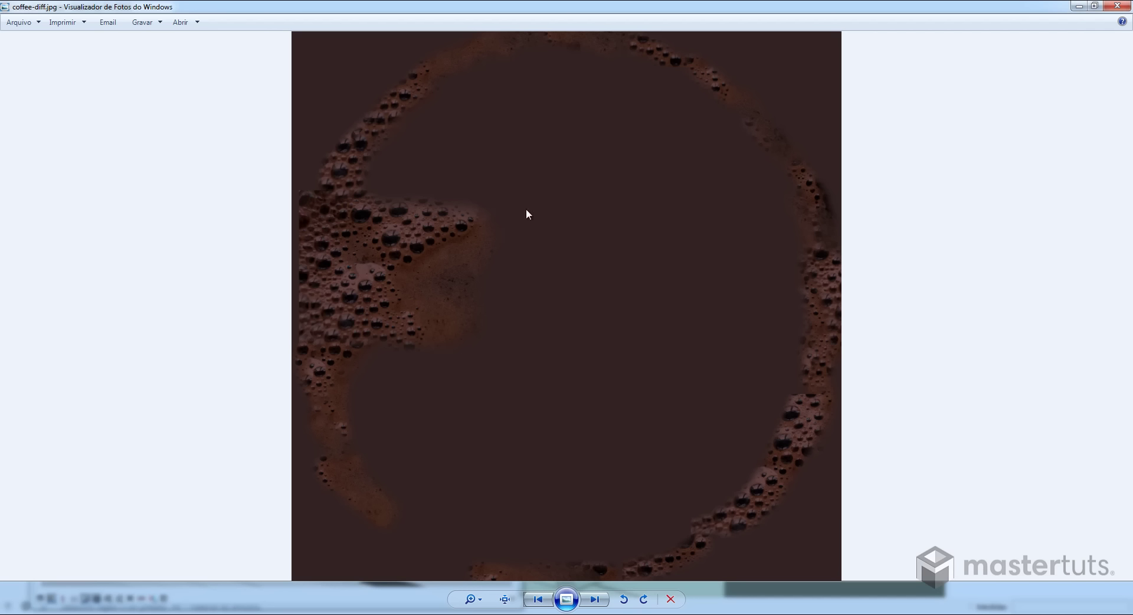
View coffee-displ.jpg at actual size, pan across its bubbles, then fit it back to the window.
left_click(596, 603)
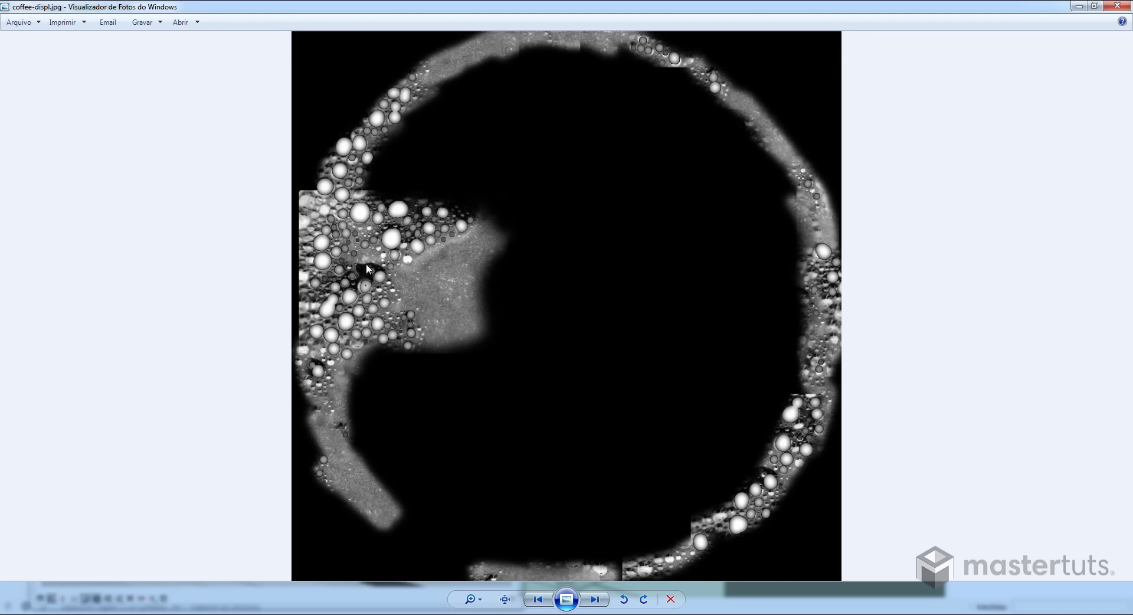
left_click(505, 599)
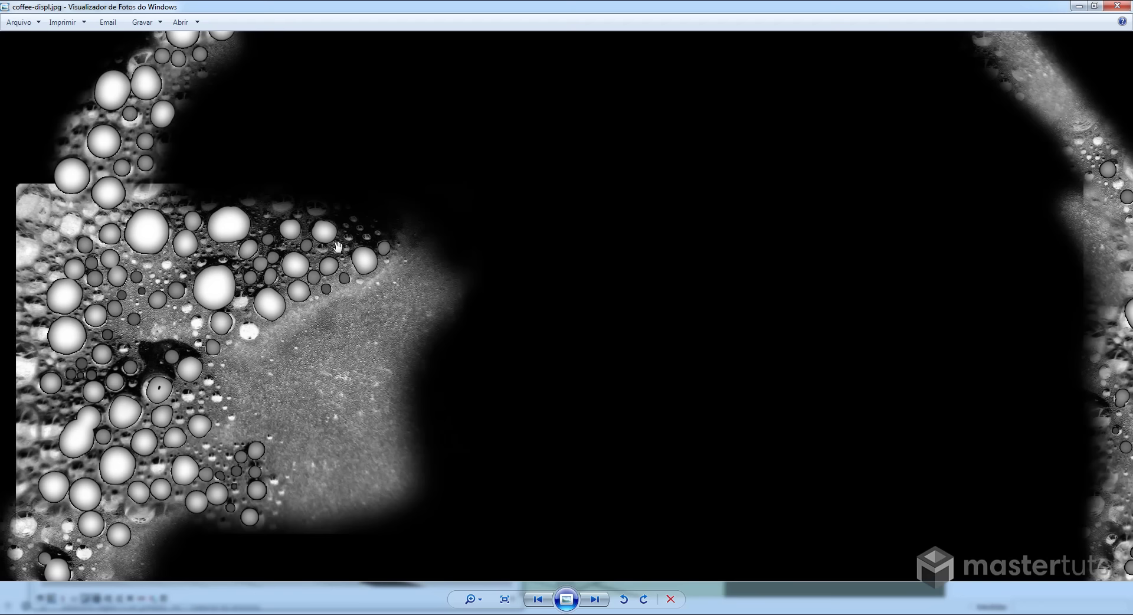
mouse_move(330, 398)
left_mouse_down()
mouse_move(351, 264)
mouse_move(1056, 68)
left_mouse_up()
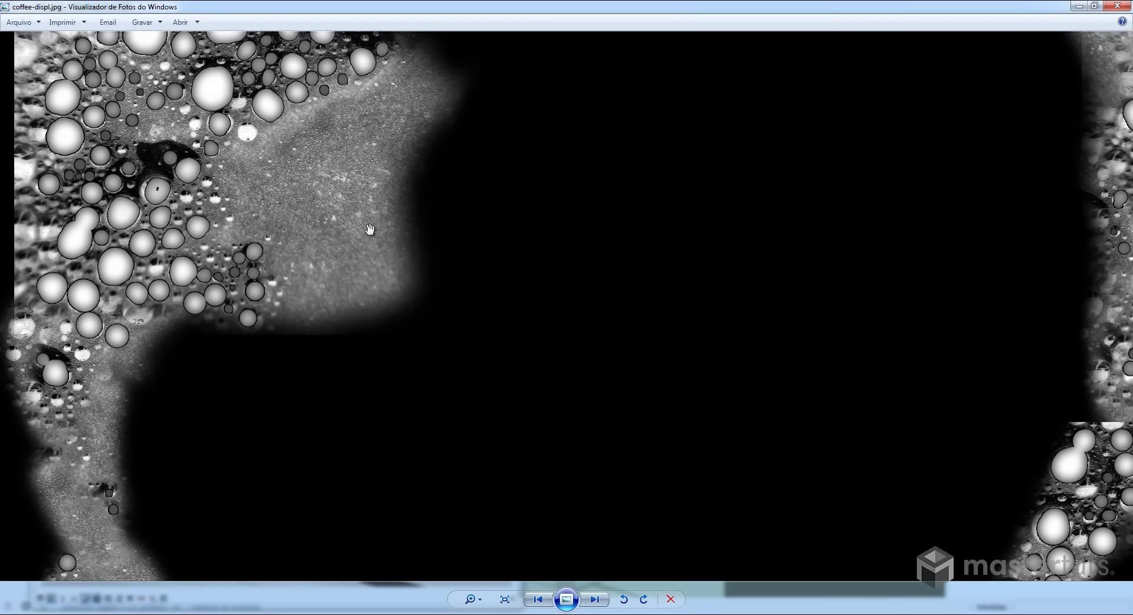
left_click_drag(370, 230, 367, 434)
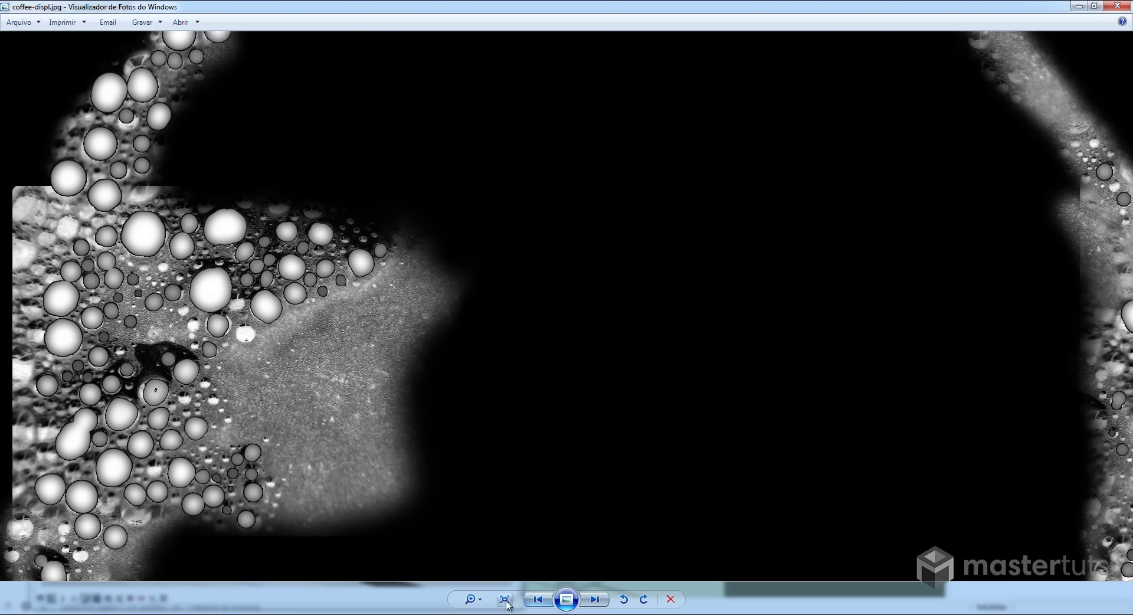
left_click(505, 600)
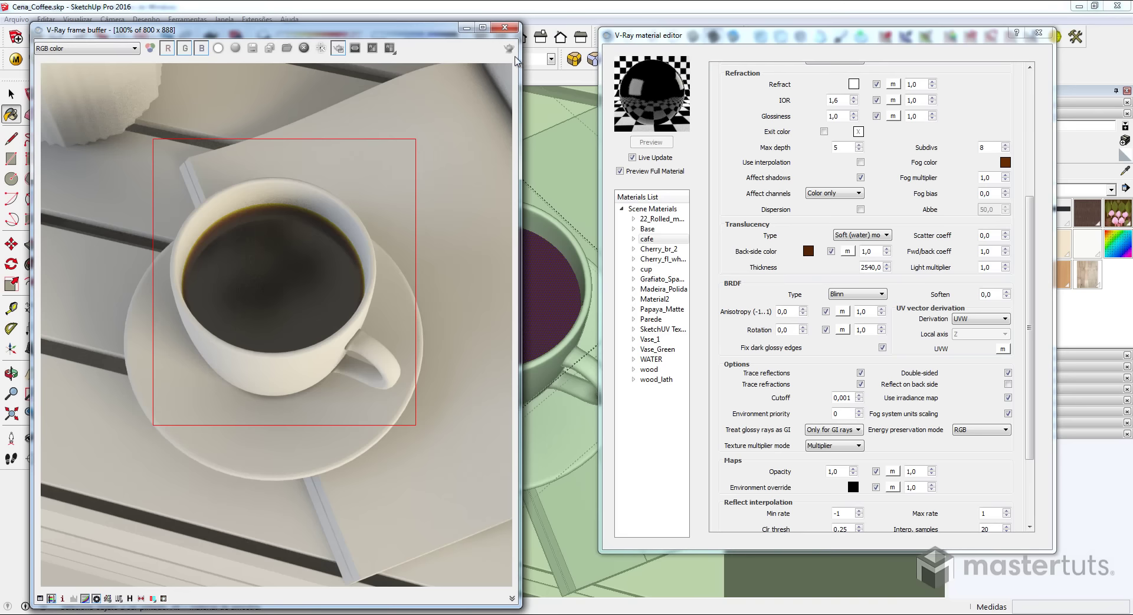
Load coffee-diff.jpg as a bitmap texture for the cafe material's diffuse colour.
left_click(504, 27)
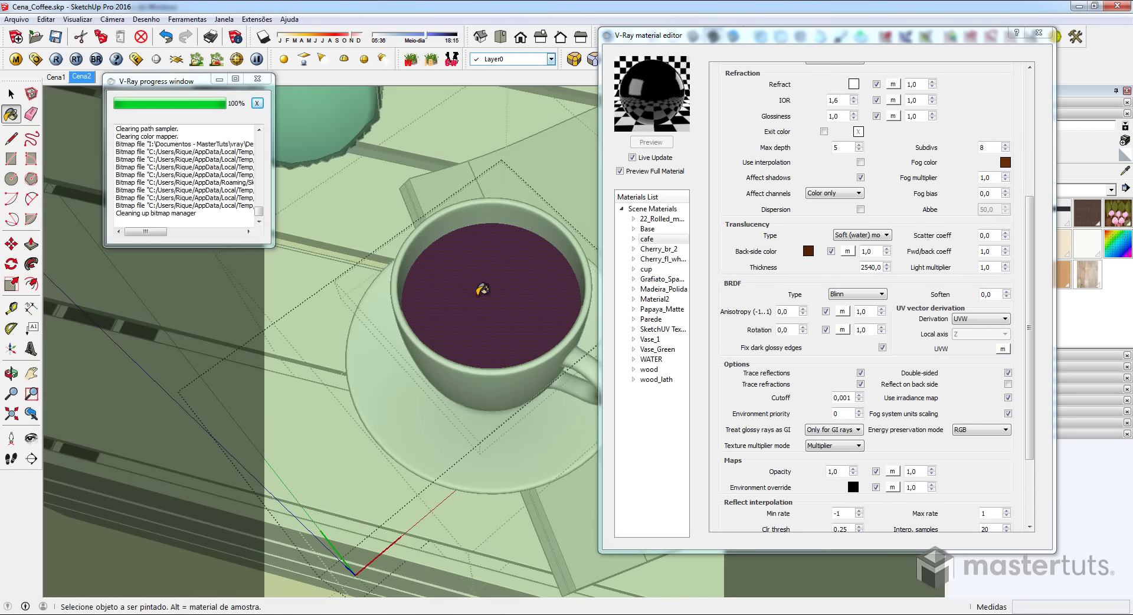
left_click(11, 95)
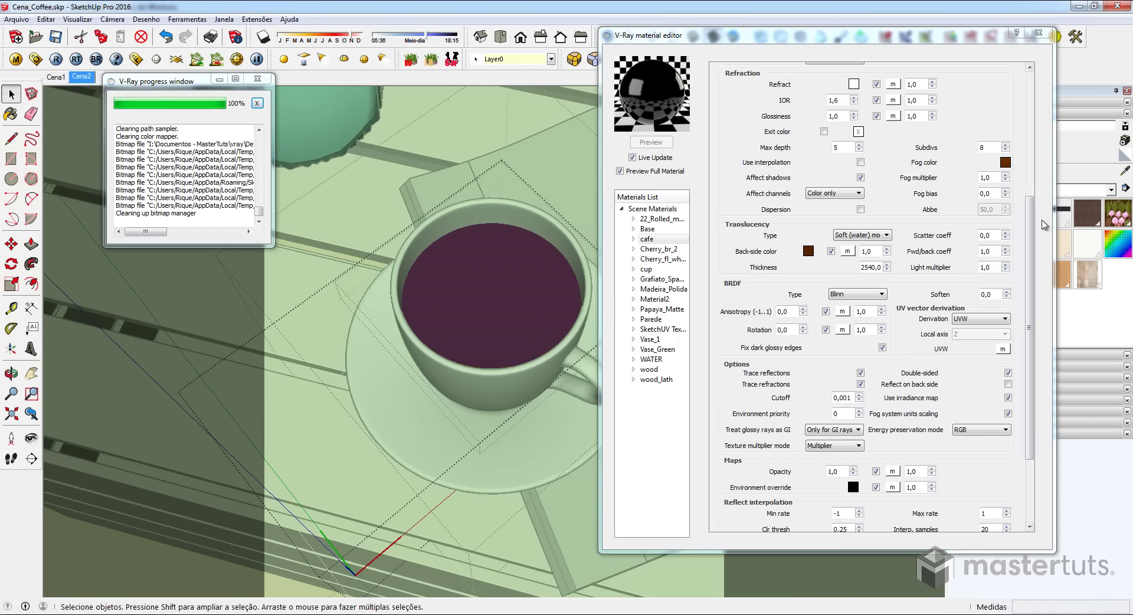
left_click_drag(1030, 224, 1030, 101)
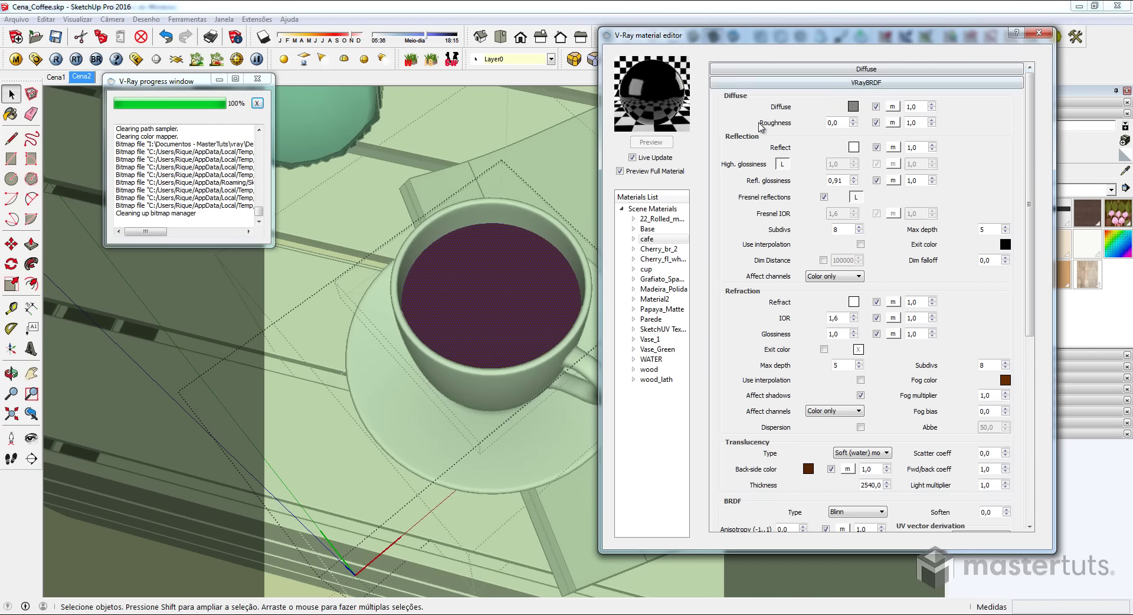
left_click(892, 106)
left_click(155, 196)
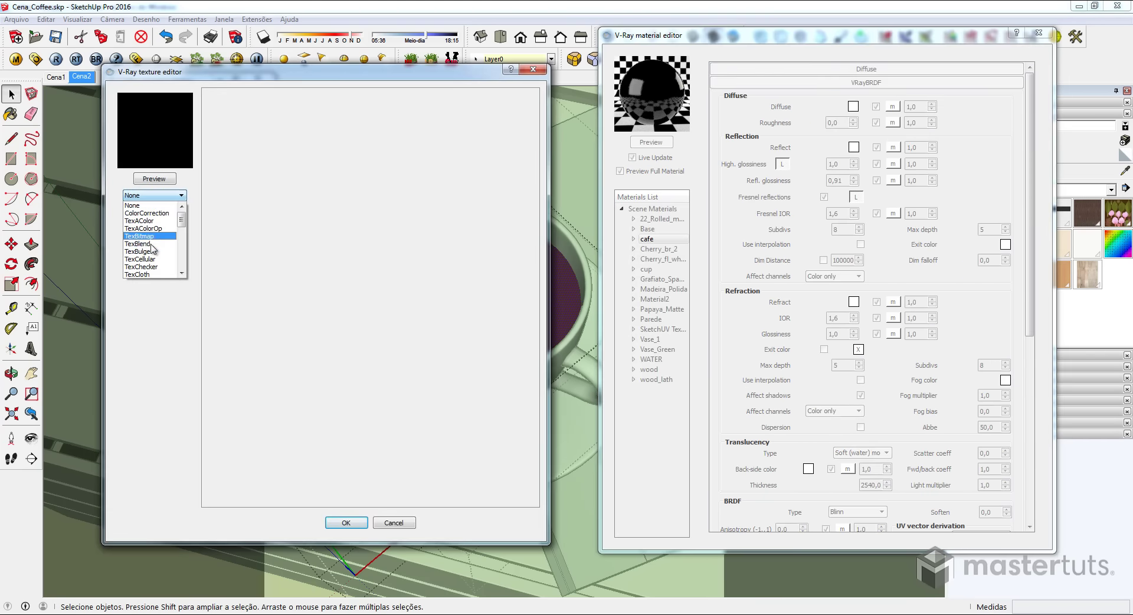
left_click(140, 235)
double_click(271, 236)
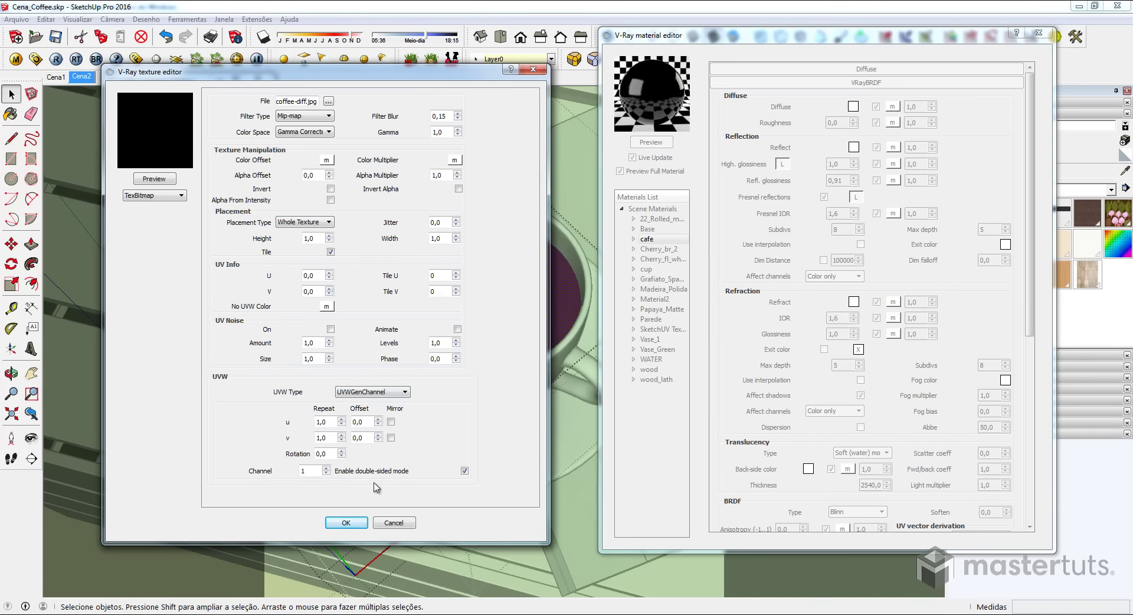
left_click(346, 523)
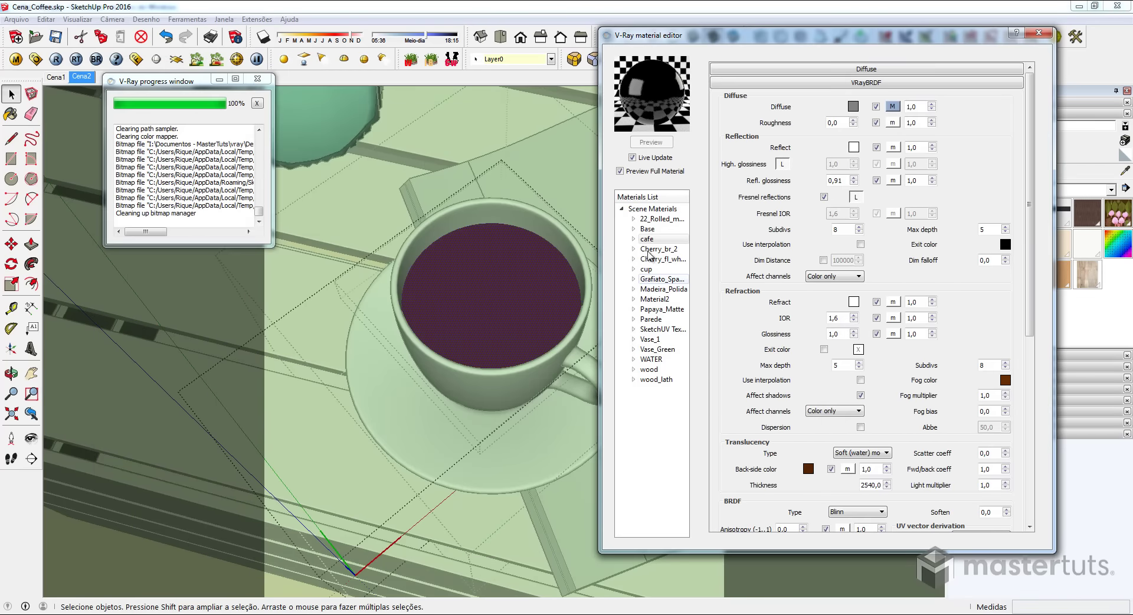
Remove the cafe material's Diffuse layer, leaving only VRayBRDF, and move the editor down.
left_click(633, 238)
right_click(665, 249)
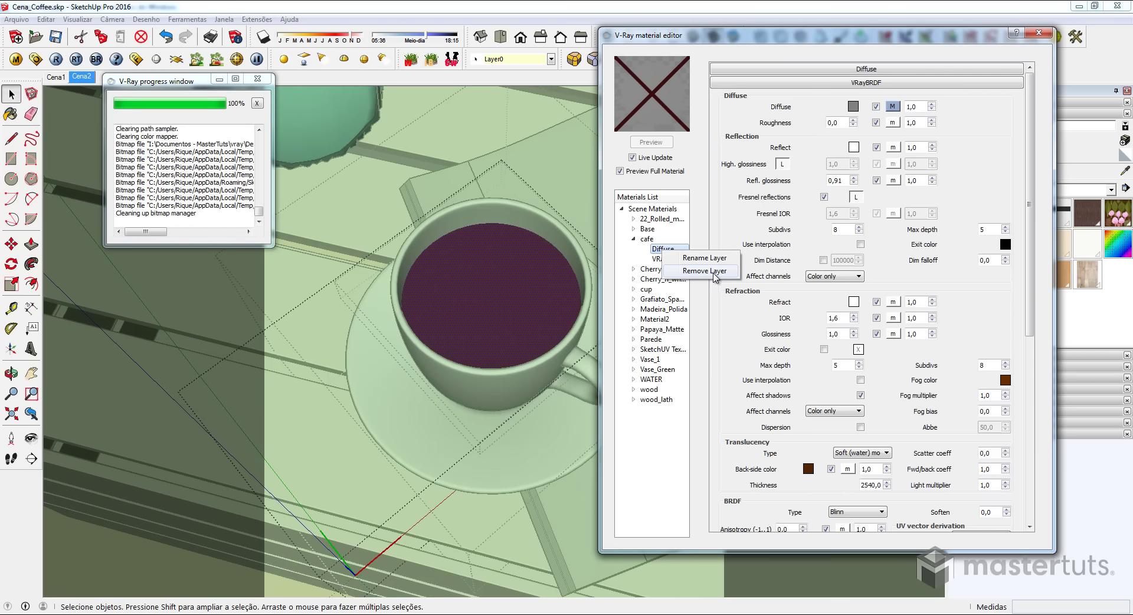
left_click(714, 273)
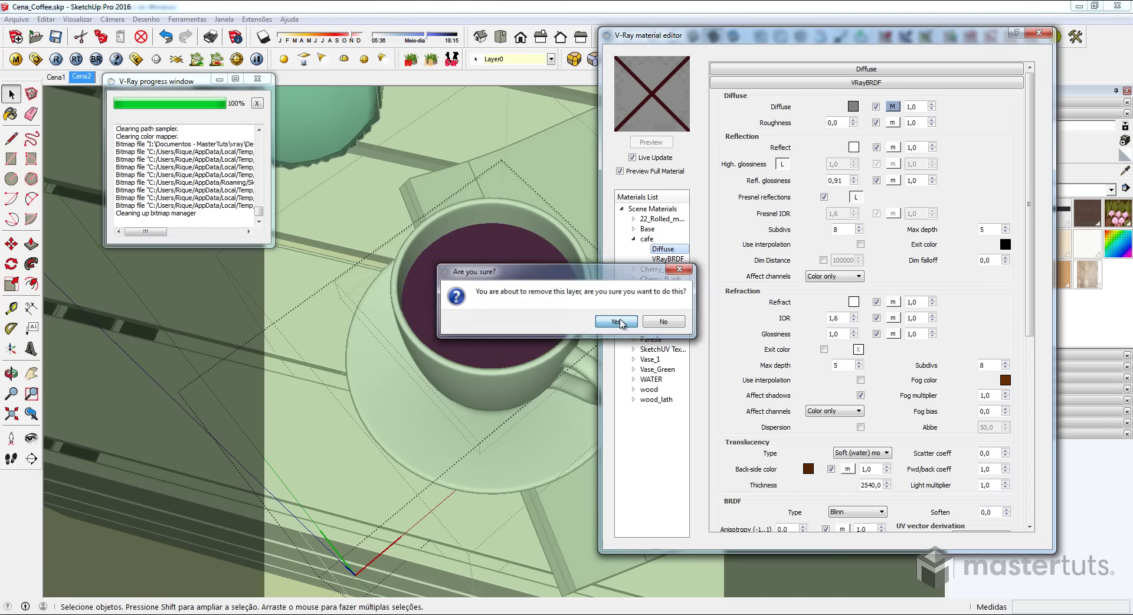
left_click(616, 321)
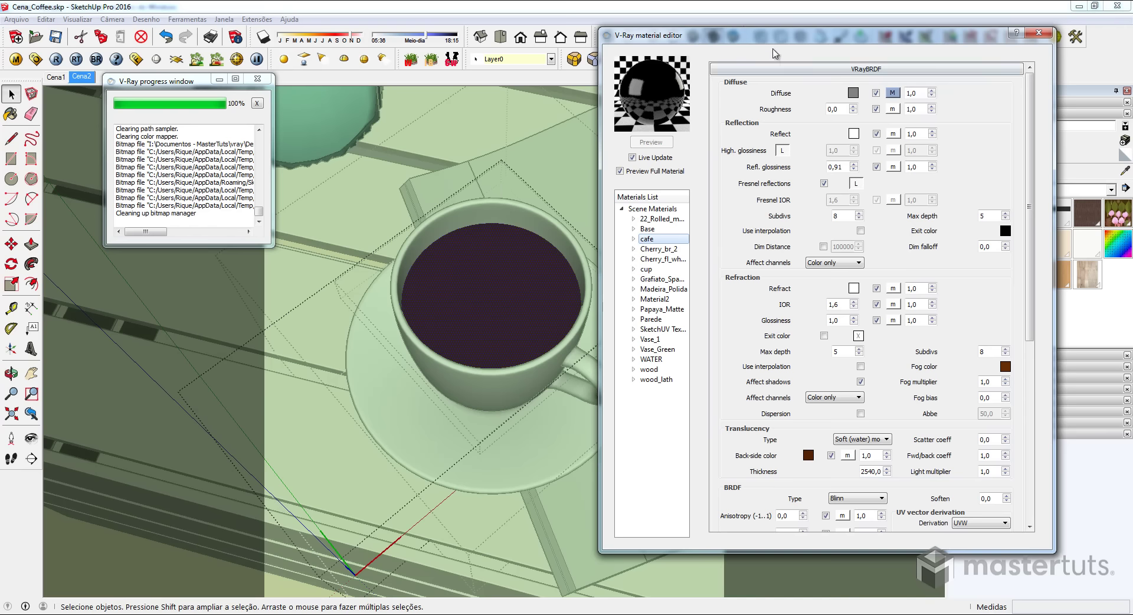
left_click_drag(767, 35, 762, 298)
With the V-Ray UV tool in Top view, apply Planar Map (View) to the coffee surface.
left_click(887, 62)
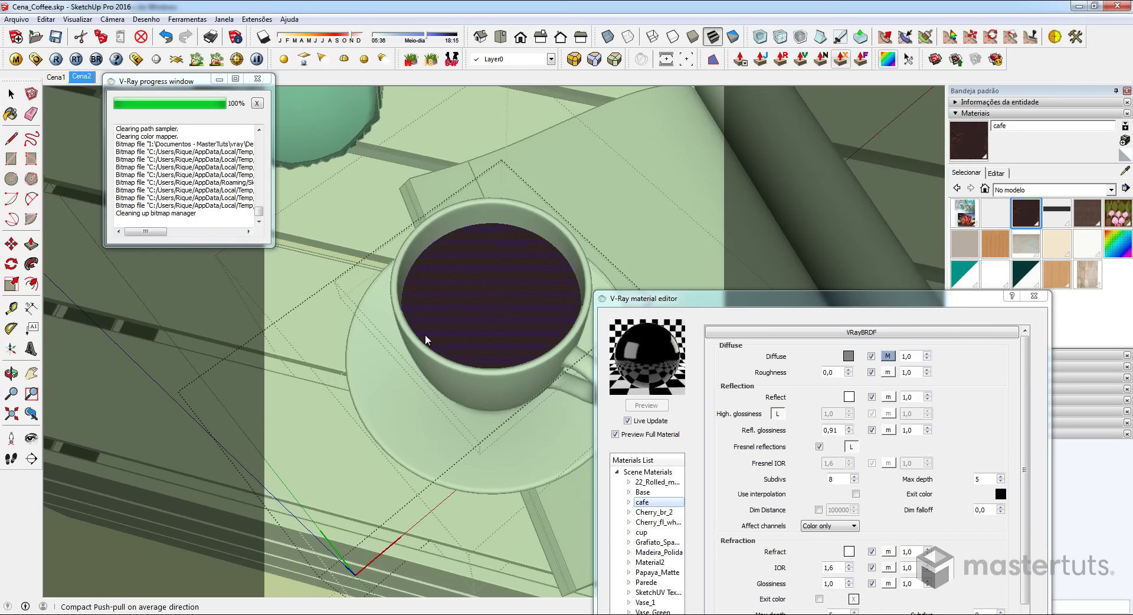
left_click(490, 294)
scroll(502, 339, "up", 1)
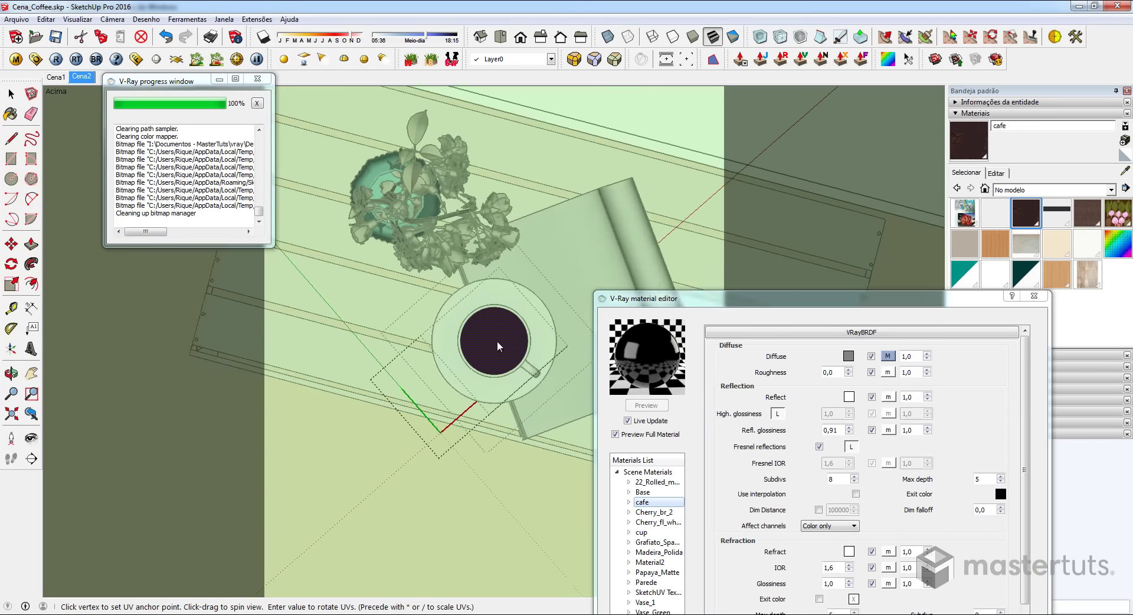
scroll(499, 338, "up", 2)
scroll(495, 354, "up", 2)
scroll(494, 265, "up", 1)
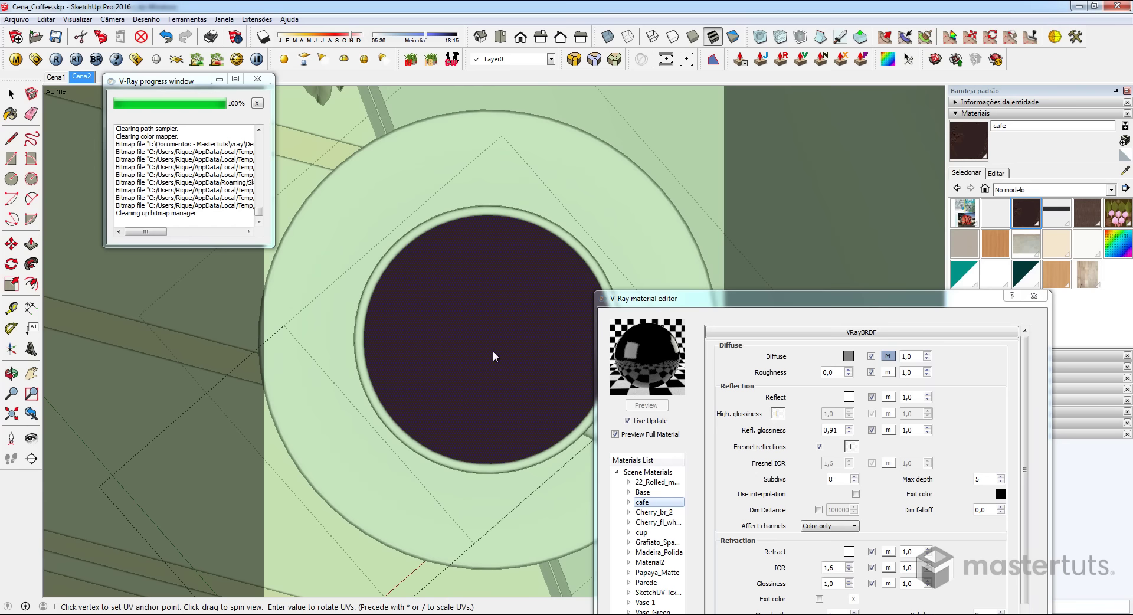
right_click(497, 321)
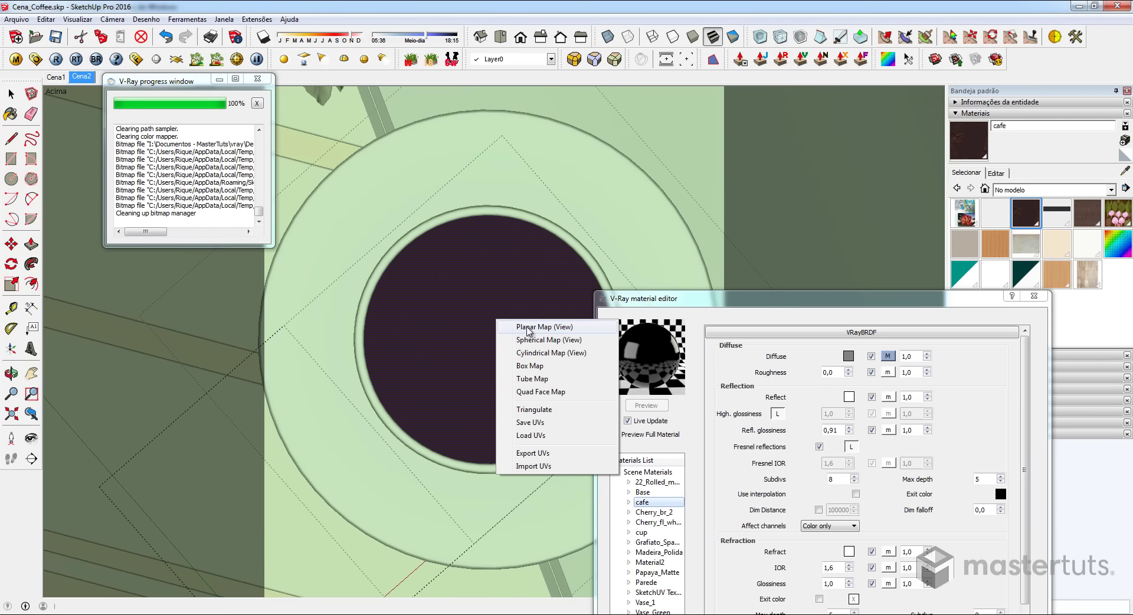
left_click(527, 327)
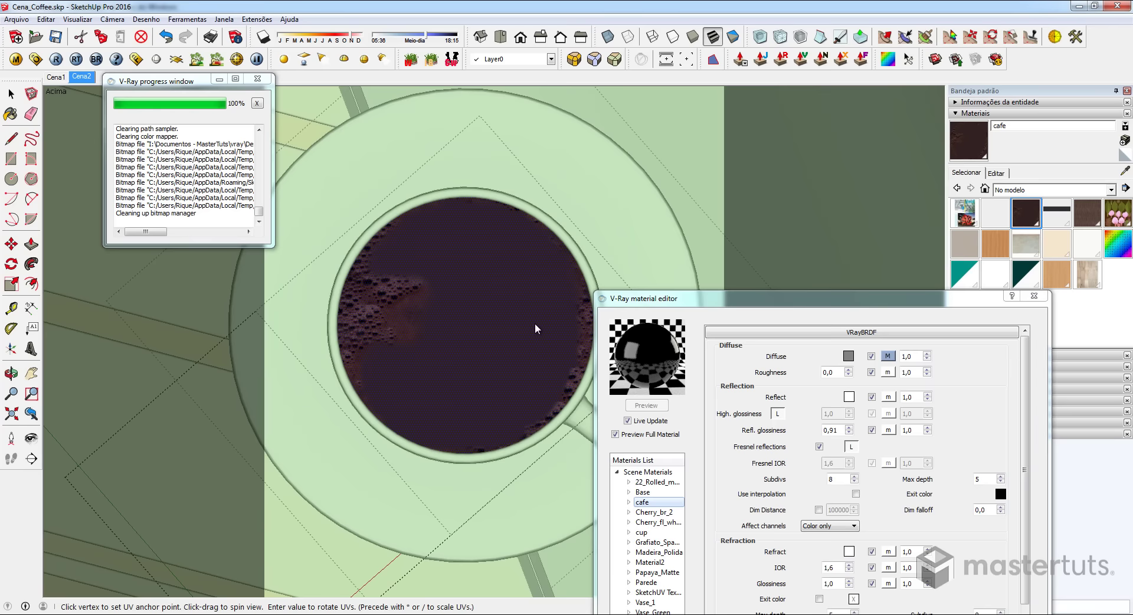
Return to the Cena2 scene view and move the material editor away from the cup.
scroll(536, 329, "up", 2)
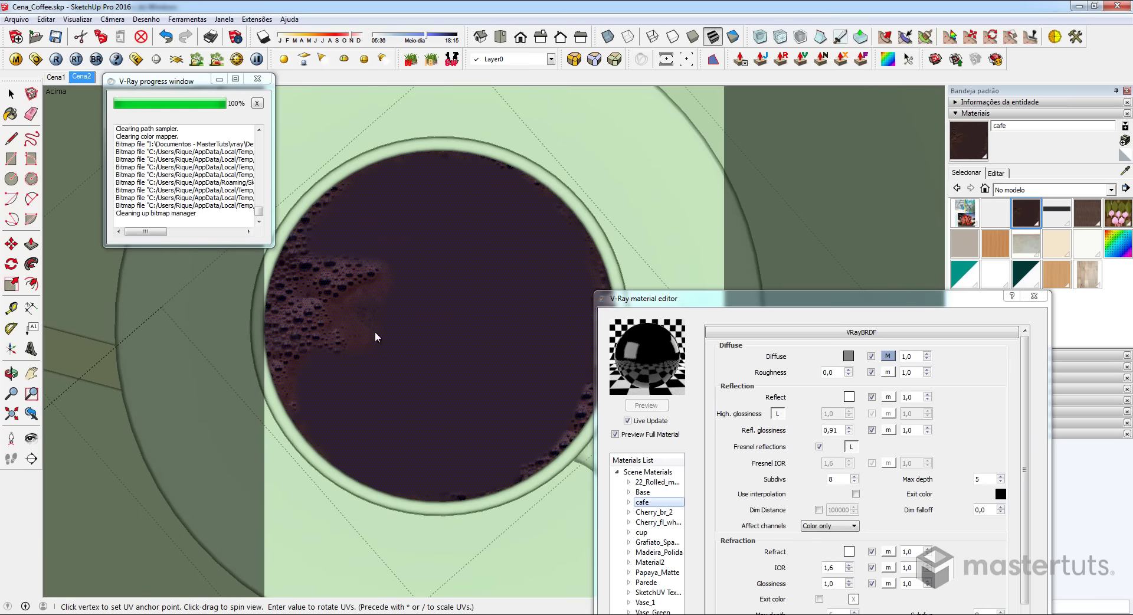
scroll(442, 332, "down", 2)
scroll(443, 332, "down", 3)
middle_click_drag(442, 332, 367, 252)
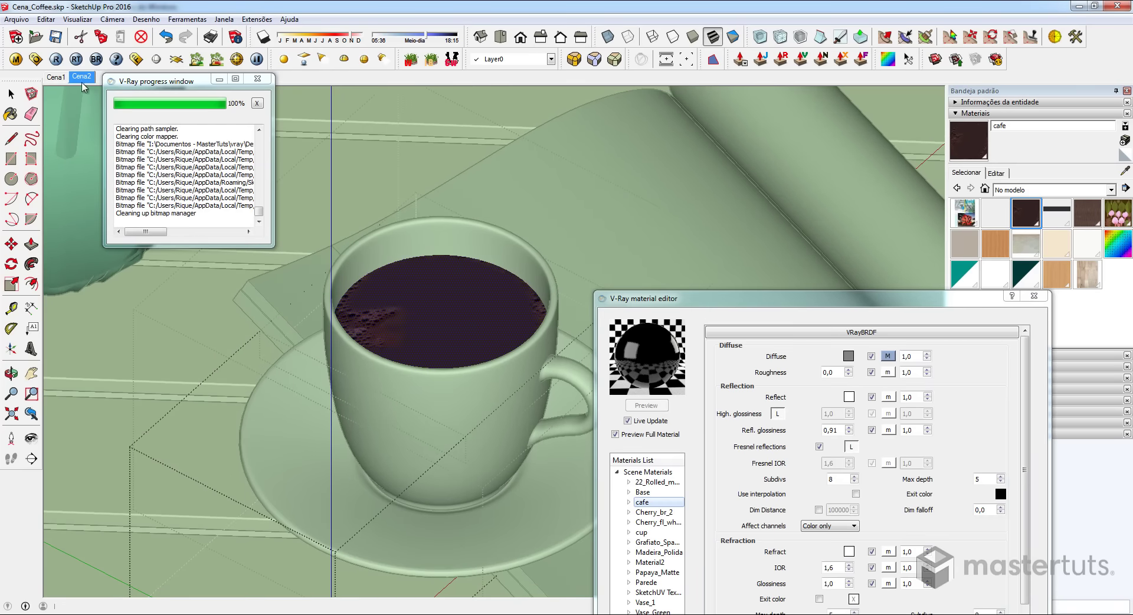
left_click(82, 78)
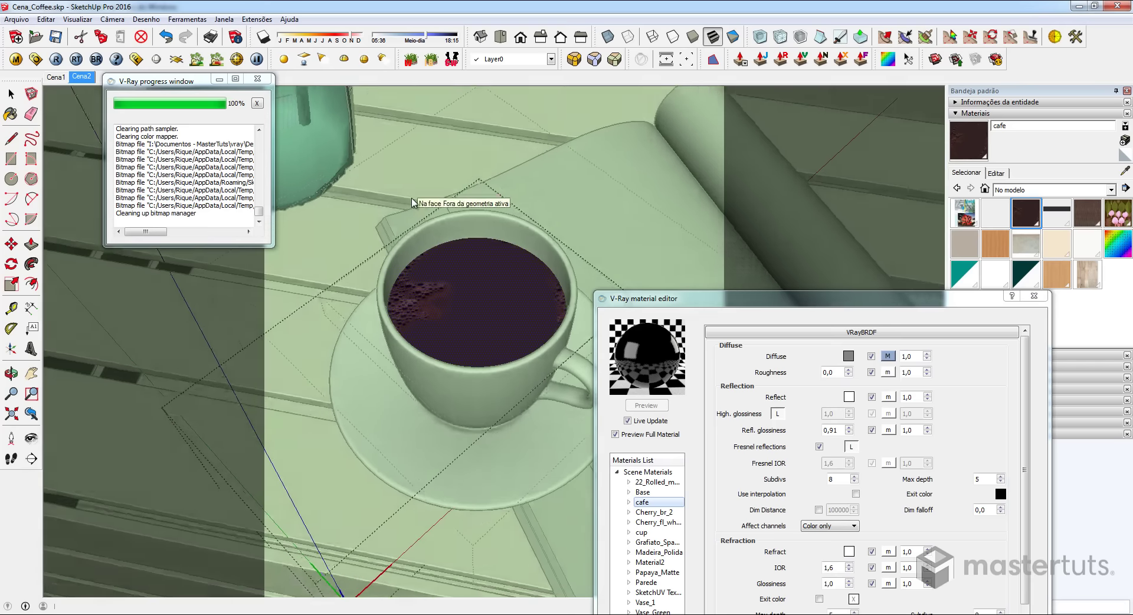
left_click_drag(726, 302, 834, 184)
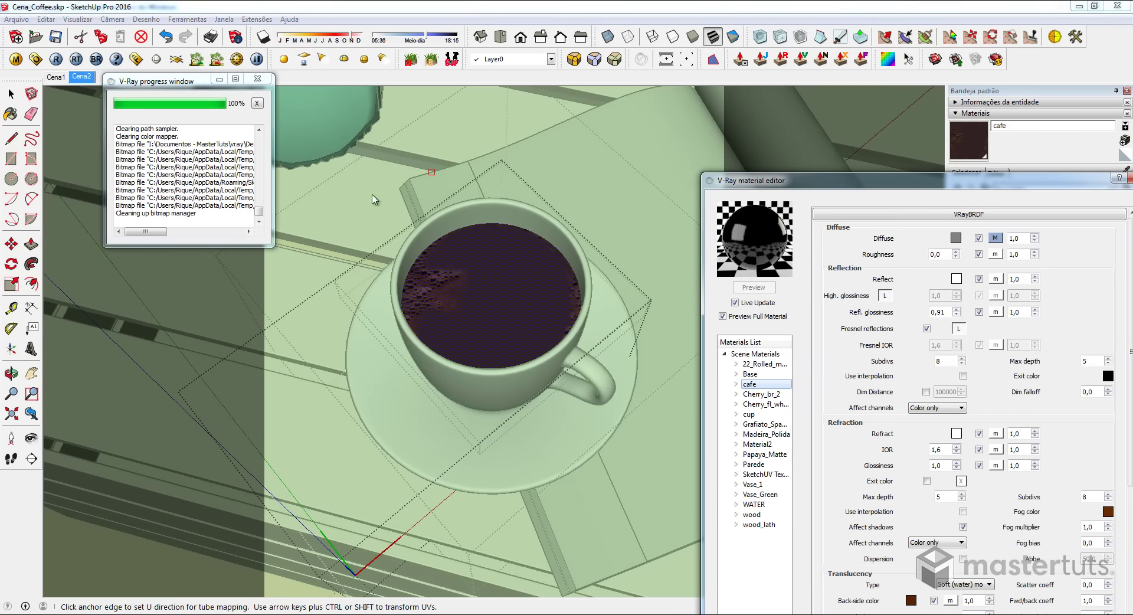
Draw a render region over the cup in the V-Ray frame buffer and render it.
left_click(138, 60)
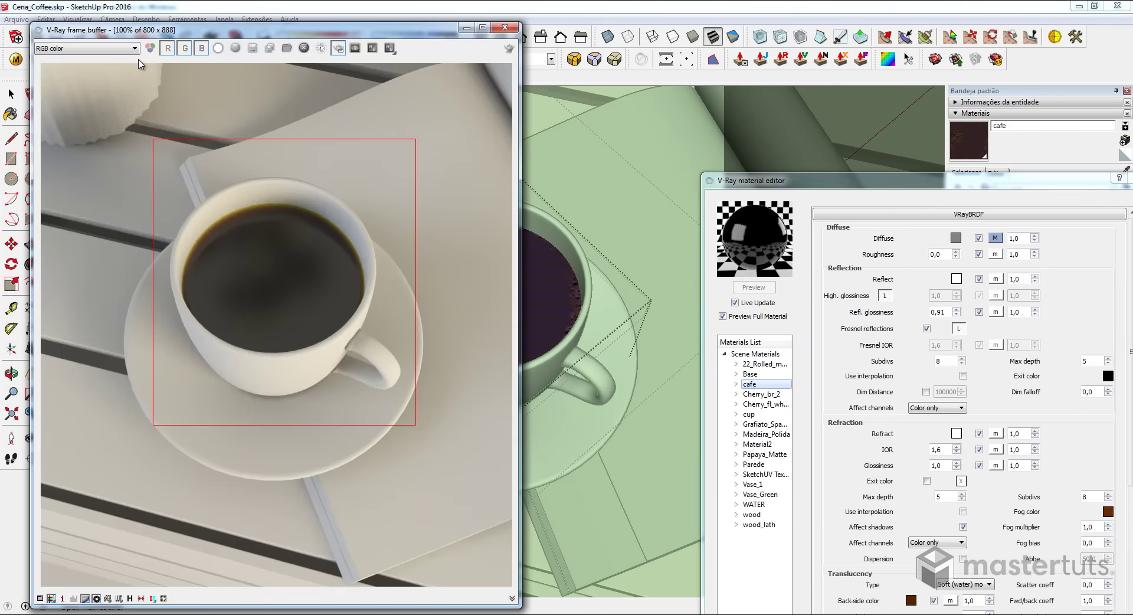
left_click_drag(274, 169, 393, 409)
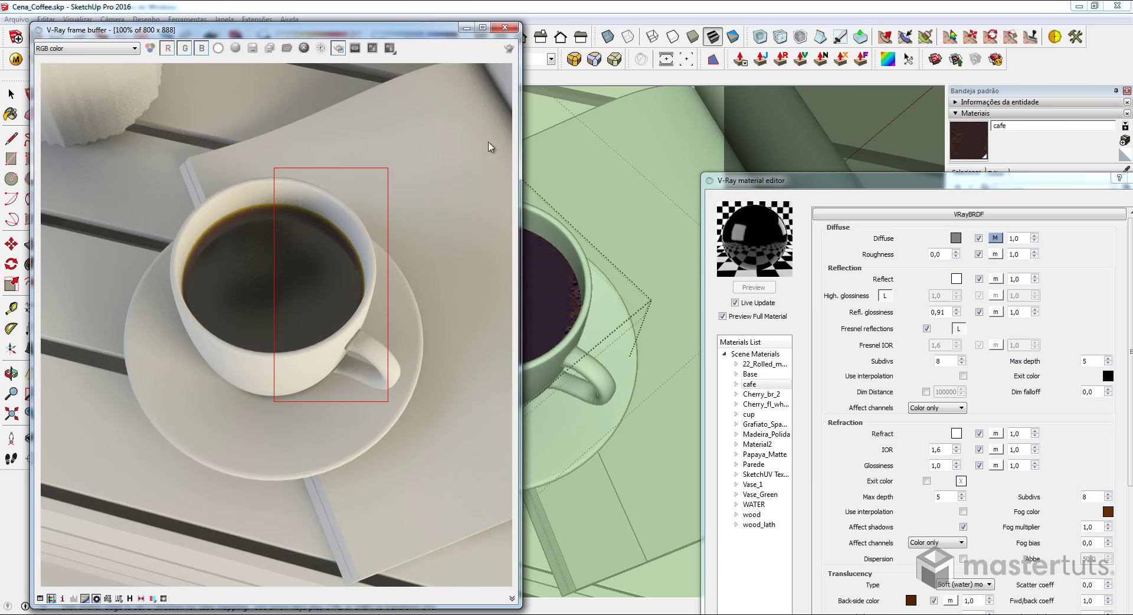
left_click(509, 48)
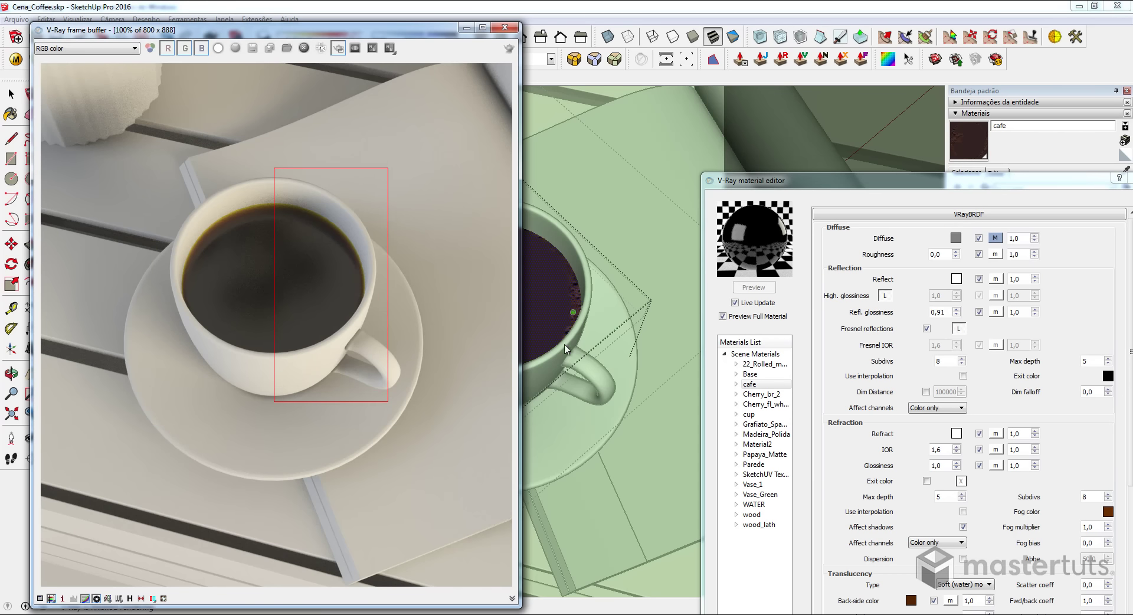
Bring the material editor fully on screen and redraw the render region over the coffee's left side.
left_click(10, 93)
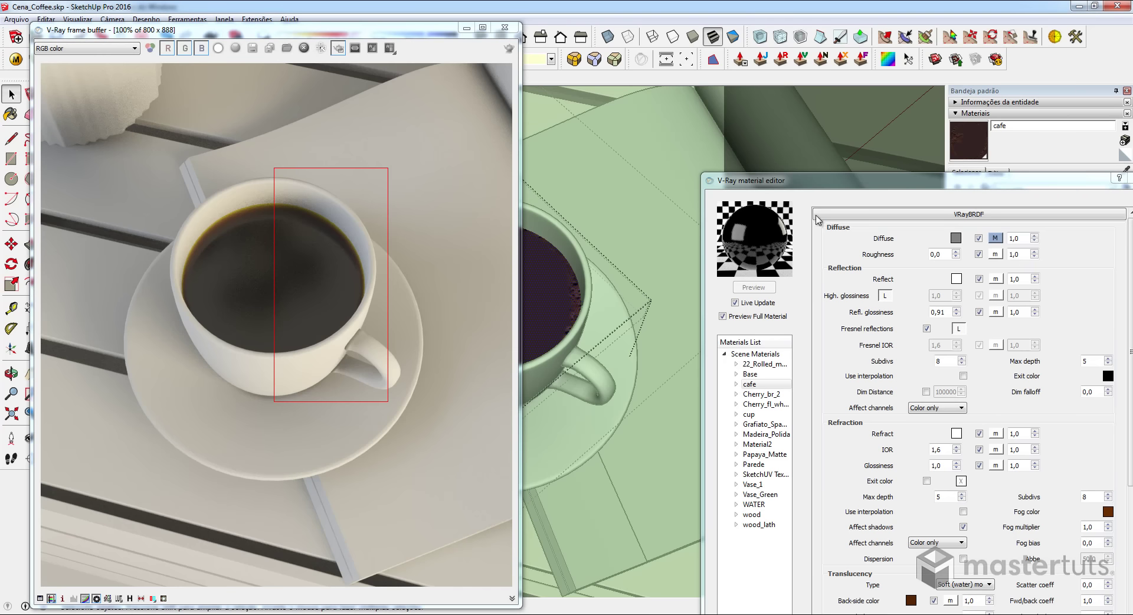
left_click_drag(811, 187, 694, 84)
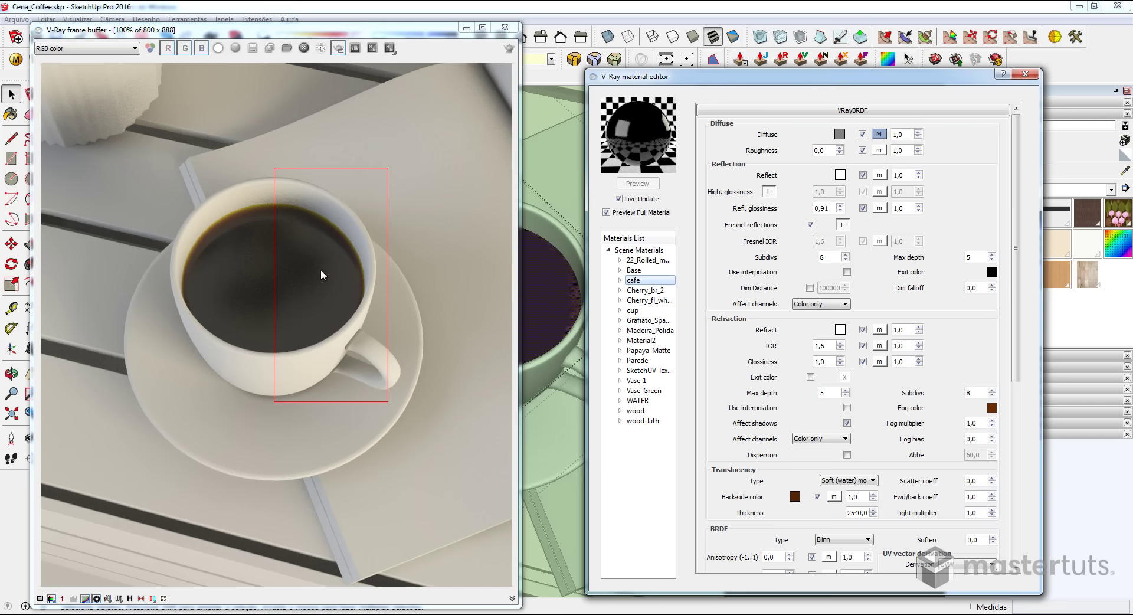
mouse_move(171, 177)
left_mouse_down()
mouse_move(225, 239)
mouse_move(277, 363)
left_mouse_up()
mouse_move(327, 36)
left_mouse_down()
mouse_move(572, 57)
mouse_move(182, 52)
left_mouse_up()
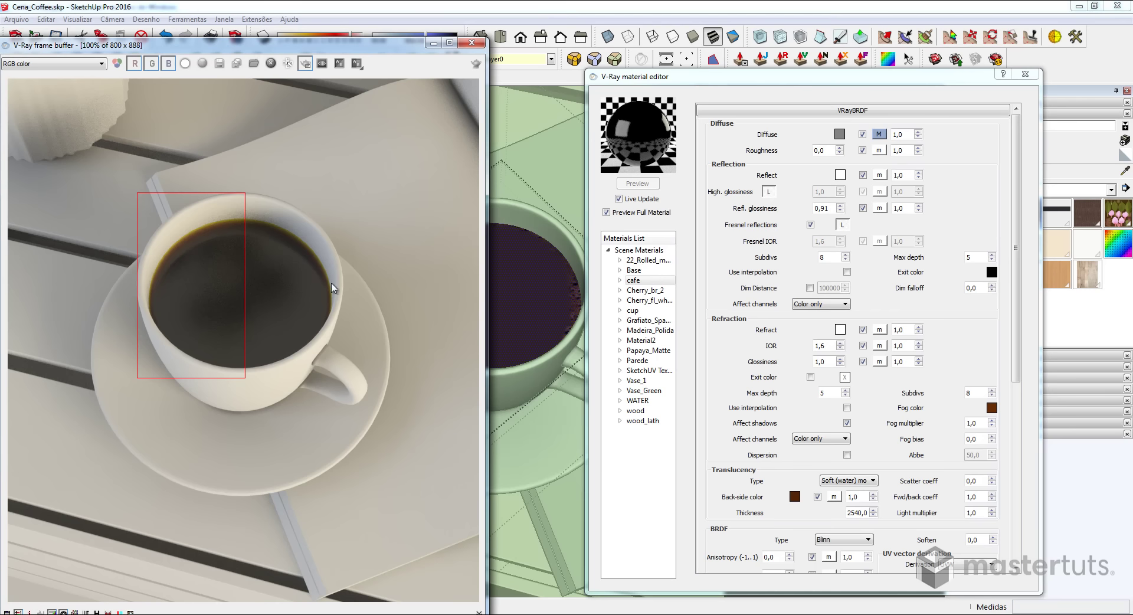
In the cafe material's Maps, enable Displacement with a coffee-displ.jpg TexBitmap and untick Use globals.
left_click(752, 111)
left_click(759, 137)
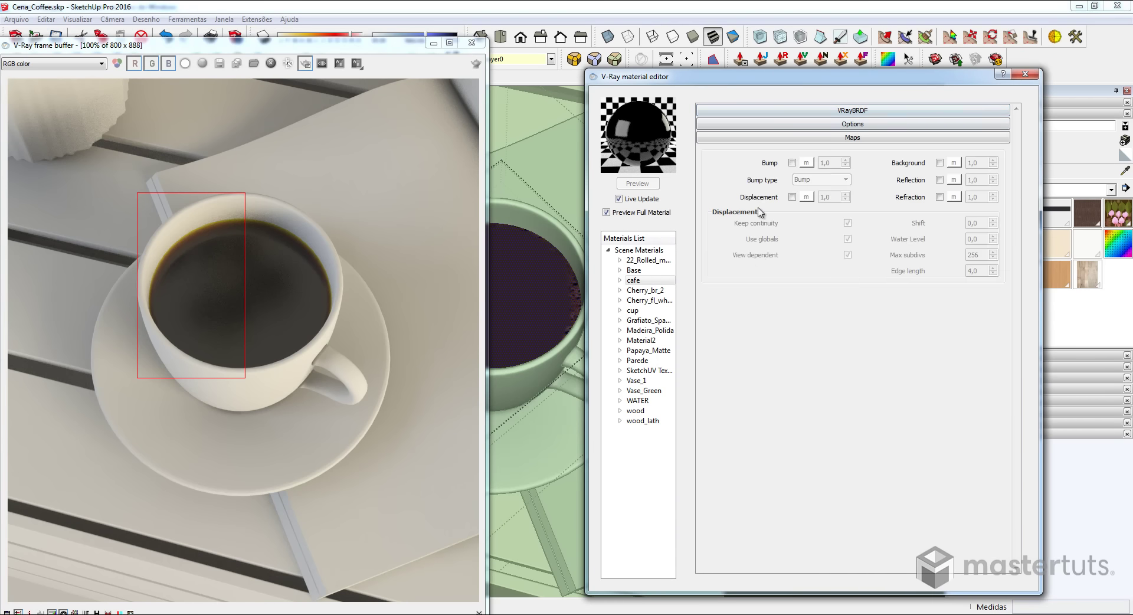
left_click(792, 196)
left_click(806, 197)
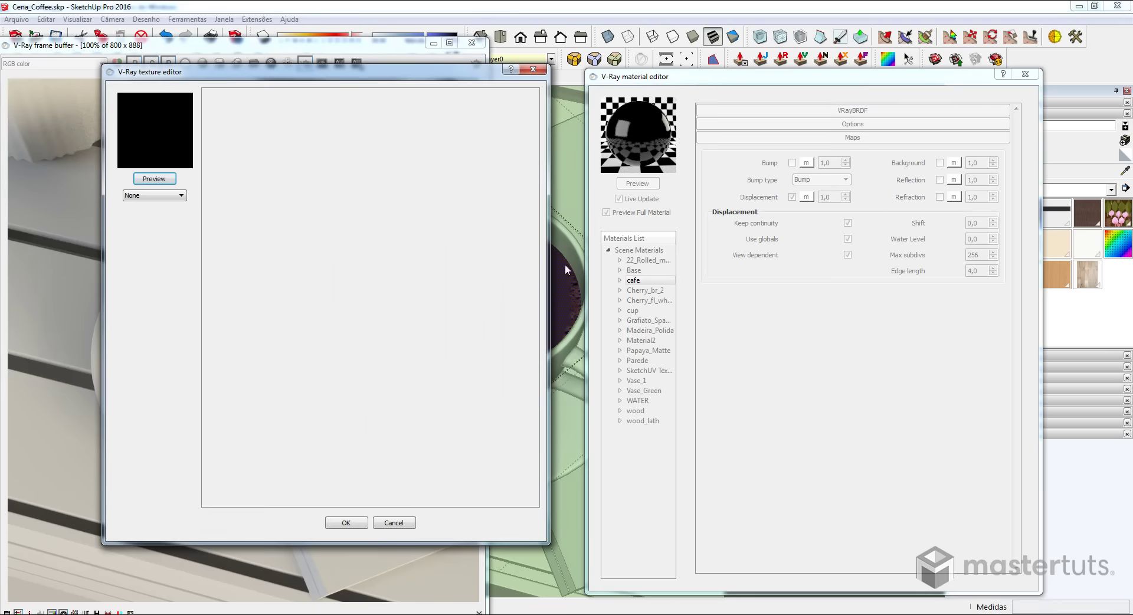
left_click(156, 197)
left_click(147, 237)
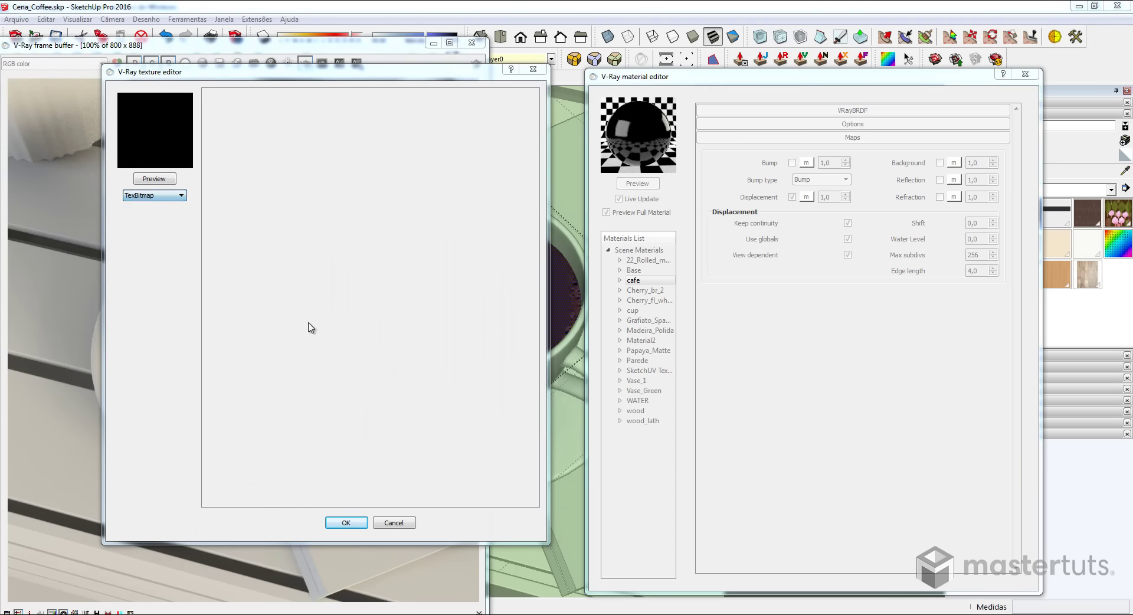
left_click(334, 232)
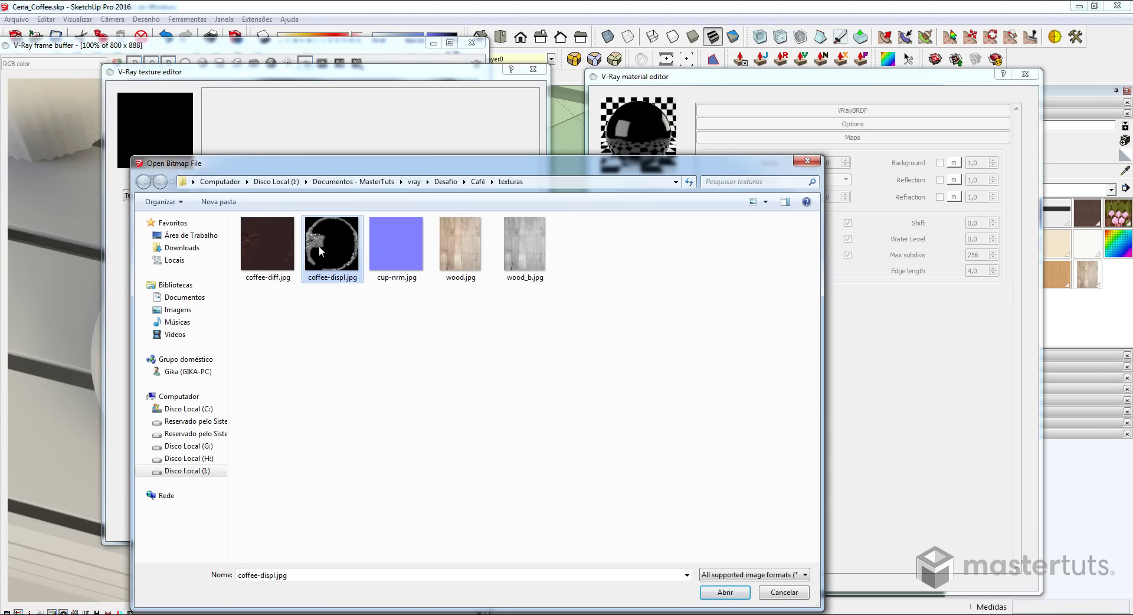
double_click(319, 246)
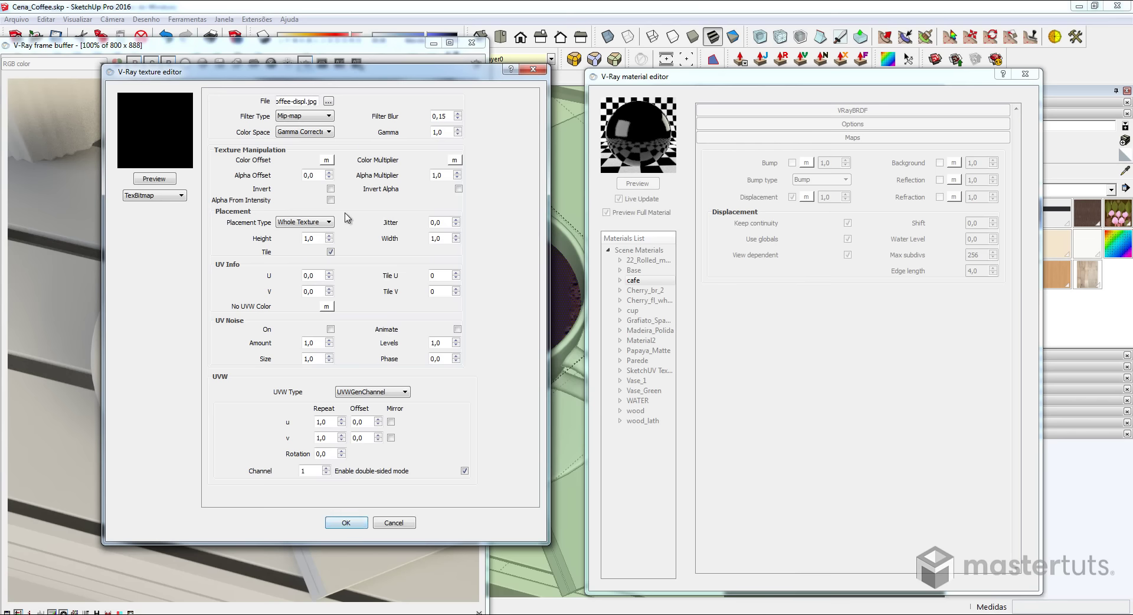
left_click(347, 522)
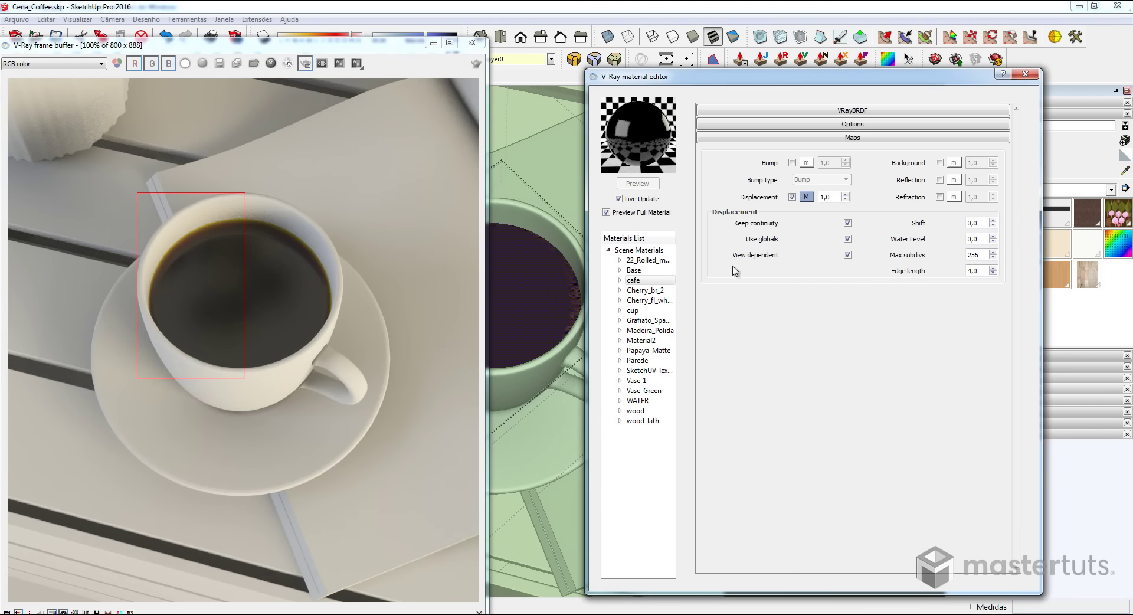
left_click(847, 239)
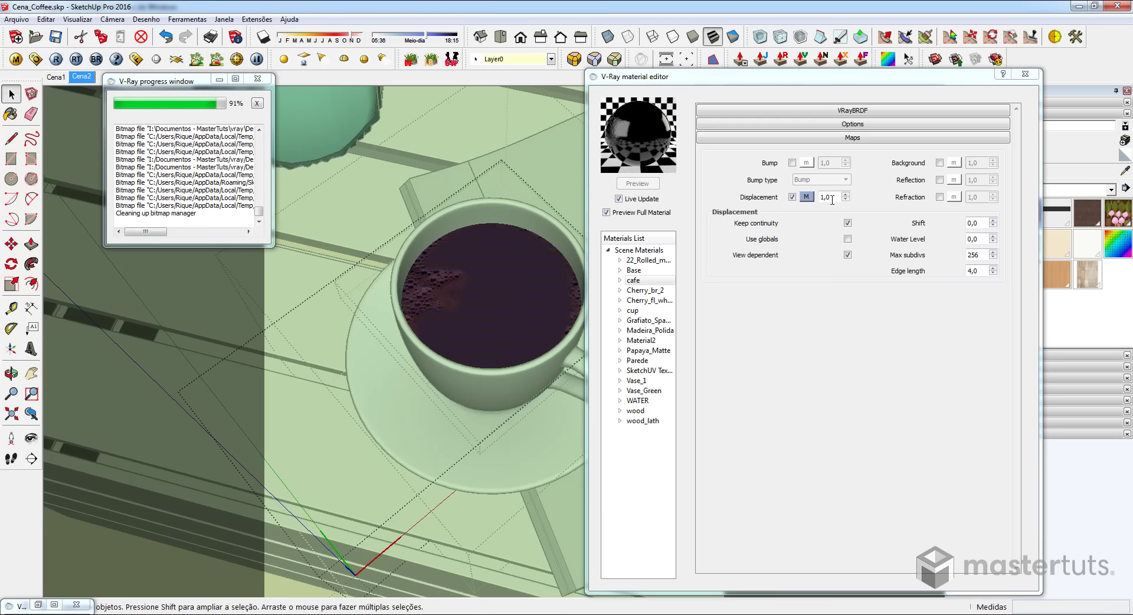
Set the displacement amount to 0,05 and render the region to preview the raised bubbles.
left_click(826, 197)
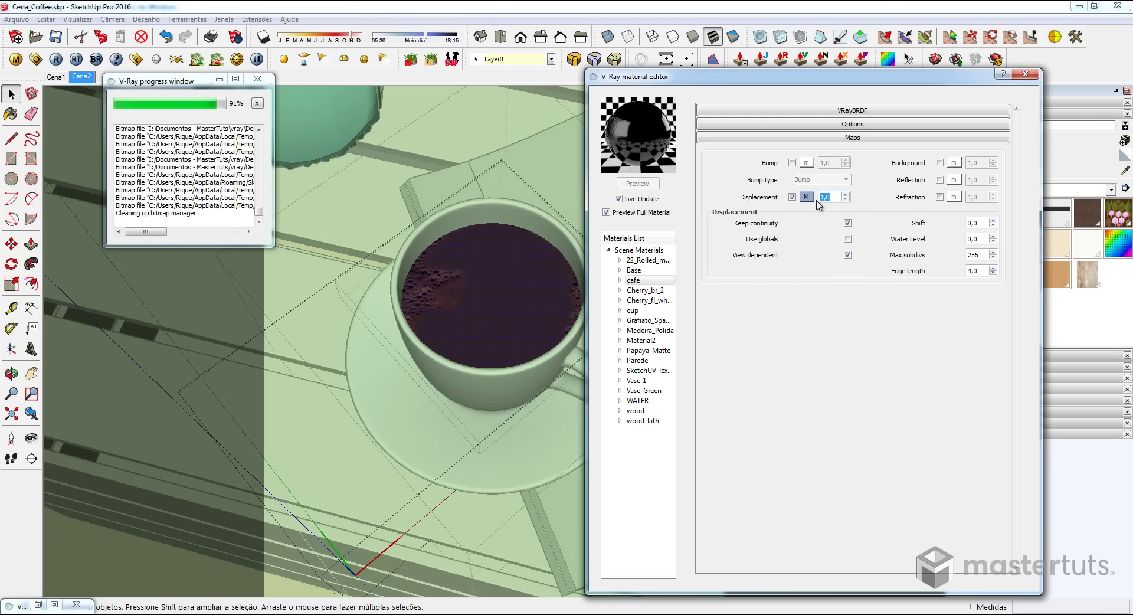
key("Home")
key("Delete")
type("0")
key("End")
type("5")
left_click(56, 59)
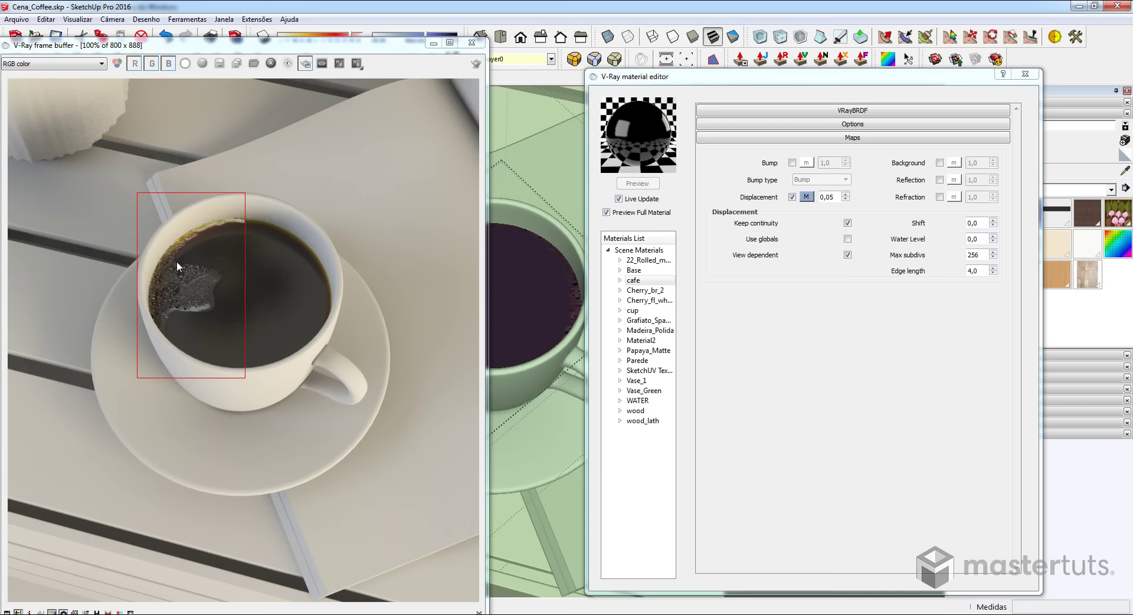
left_click(831, 196)
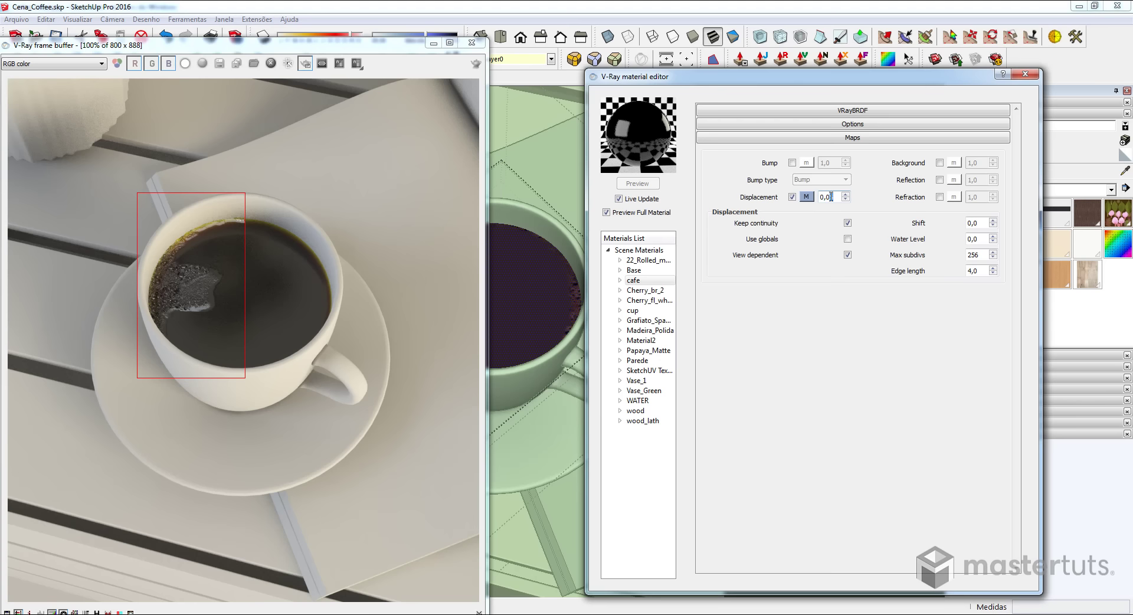
type("1")
Set displacement edge length to 2, widen the render region around the whole cup, and re-render.
double_click(979, 271)
type("2")
key("Return")
mouse_move(123, 182)
left_mouse_down()
mouse_move(339, 358)
mouse_move(357, 387)
left_mouse_up()
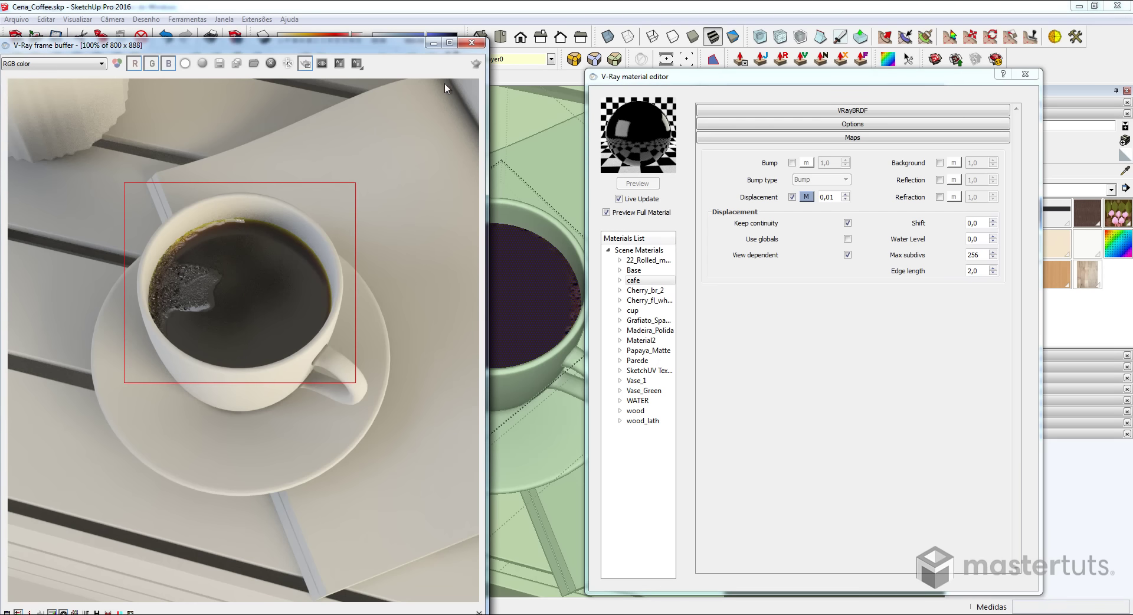
left_click(476, 64)
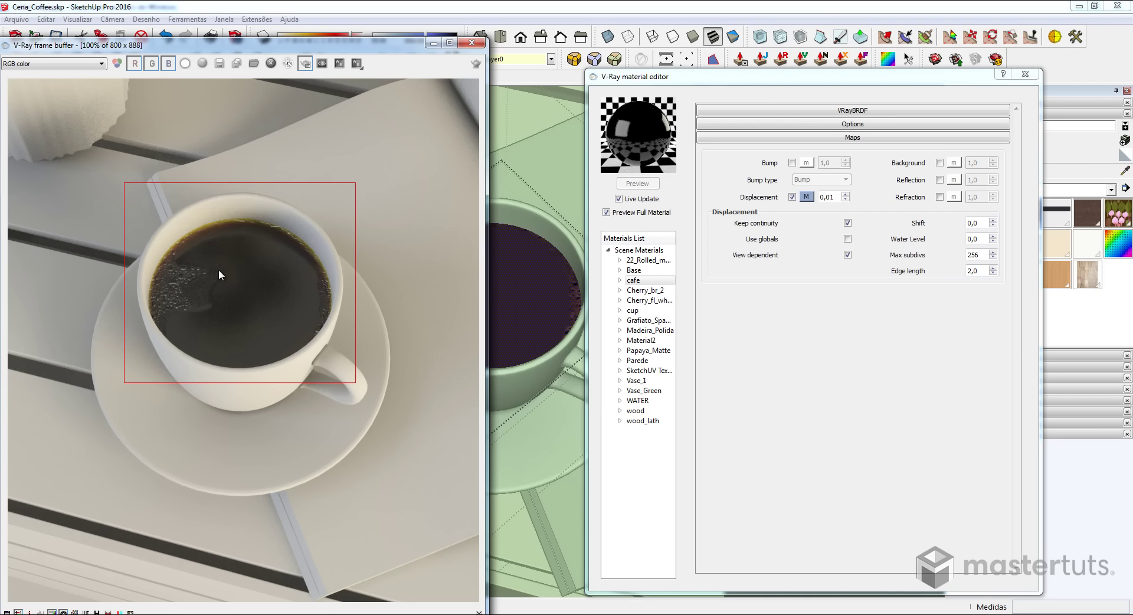